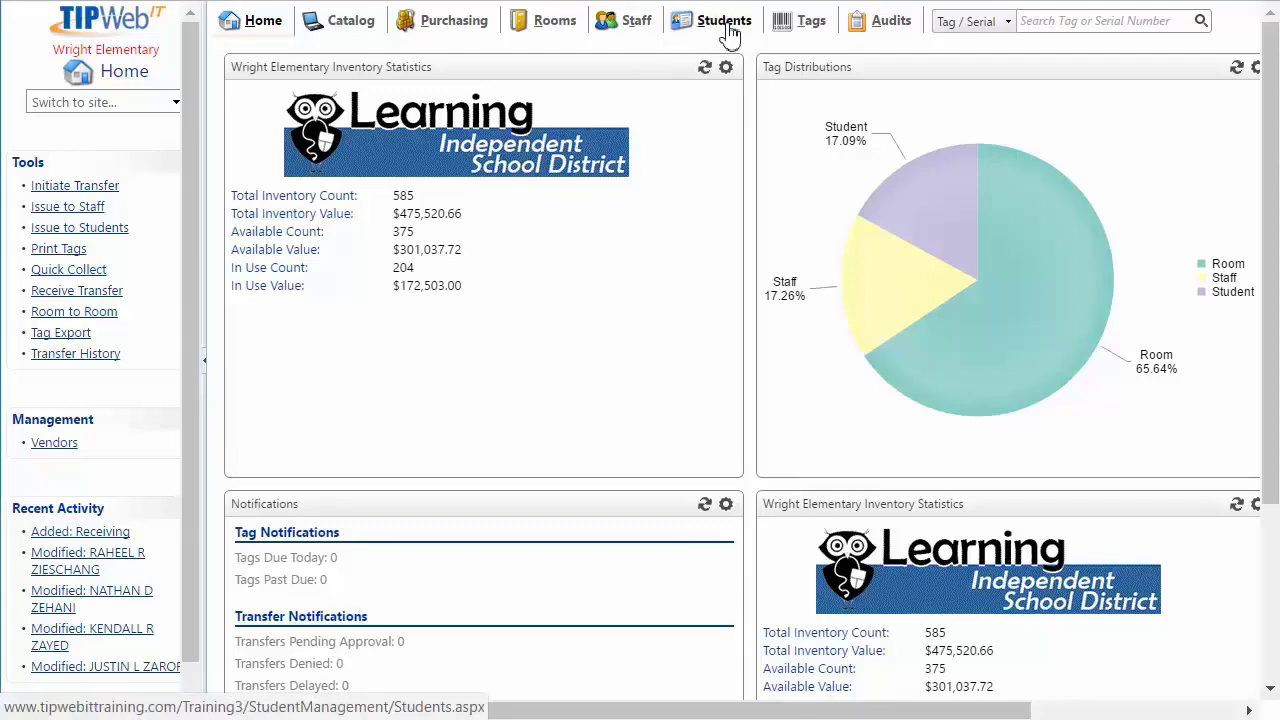
# - Generate the Barcode IDs report for the school's students, examine the barcodes and ID numbers enlarged, and close the report
pyautogui.click(730, 33)
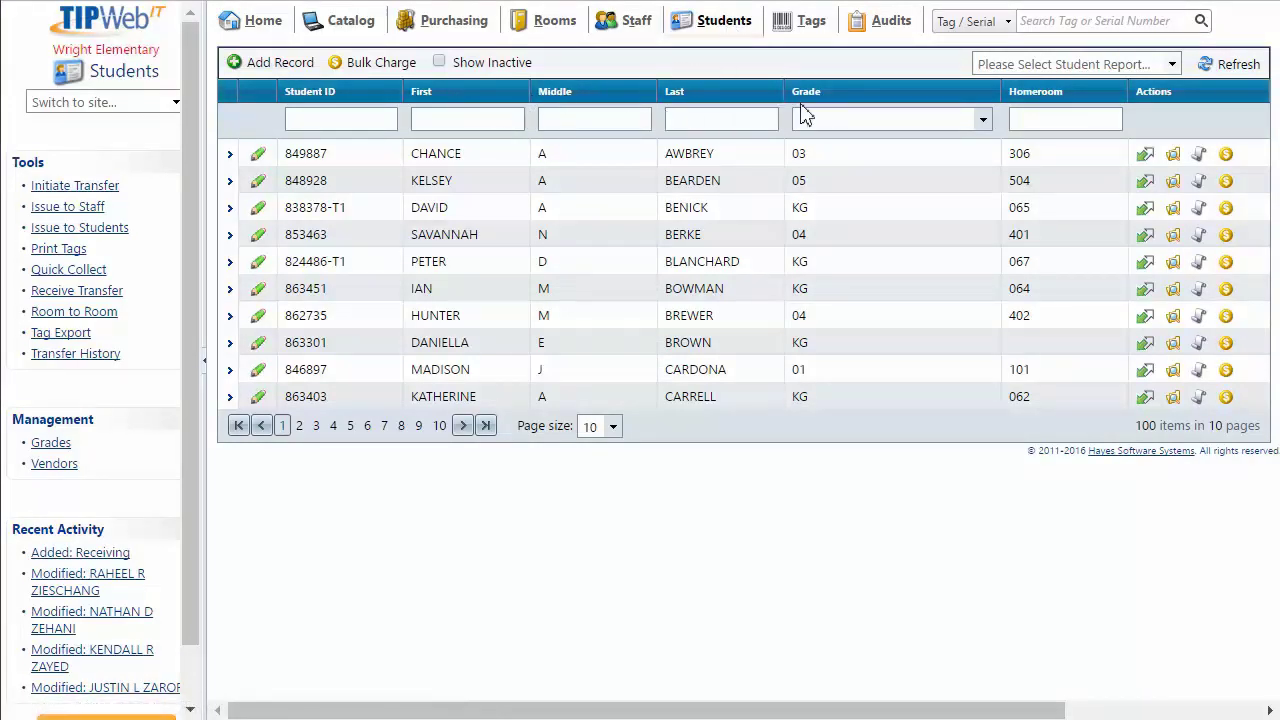
pyautogui.click(1033, 66)
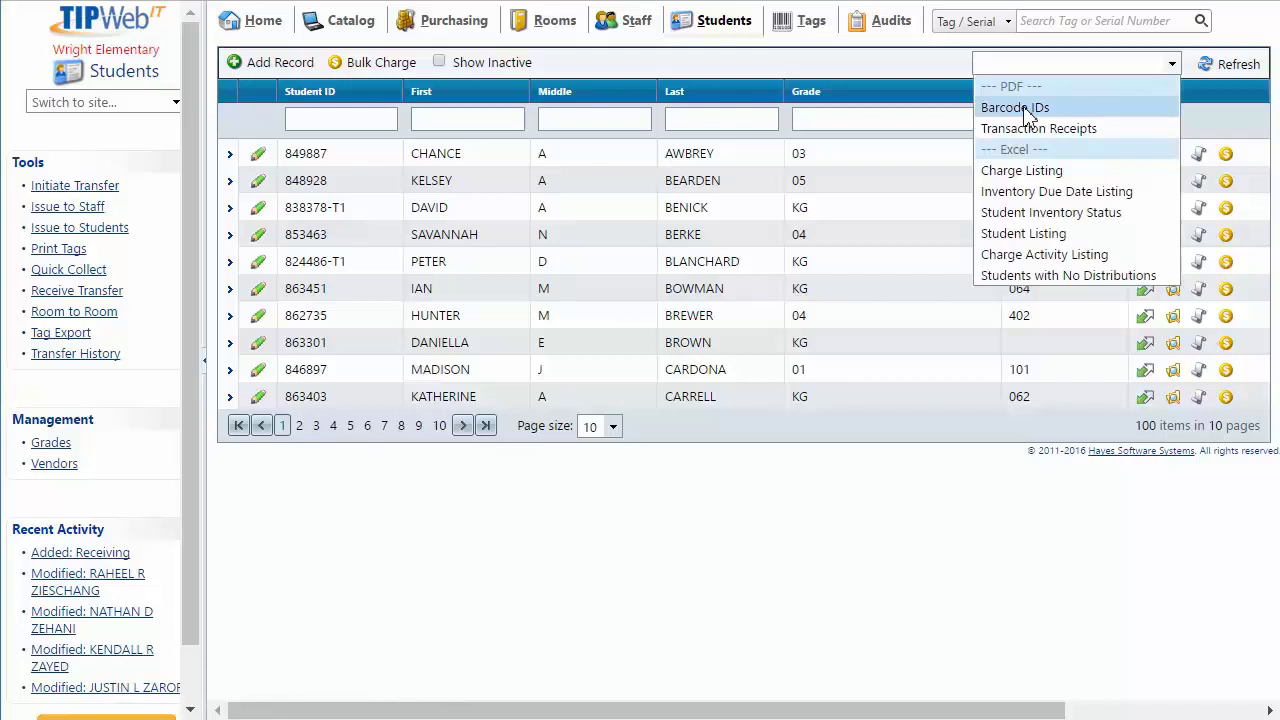
pyautogui.click(1027, 114)
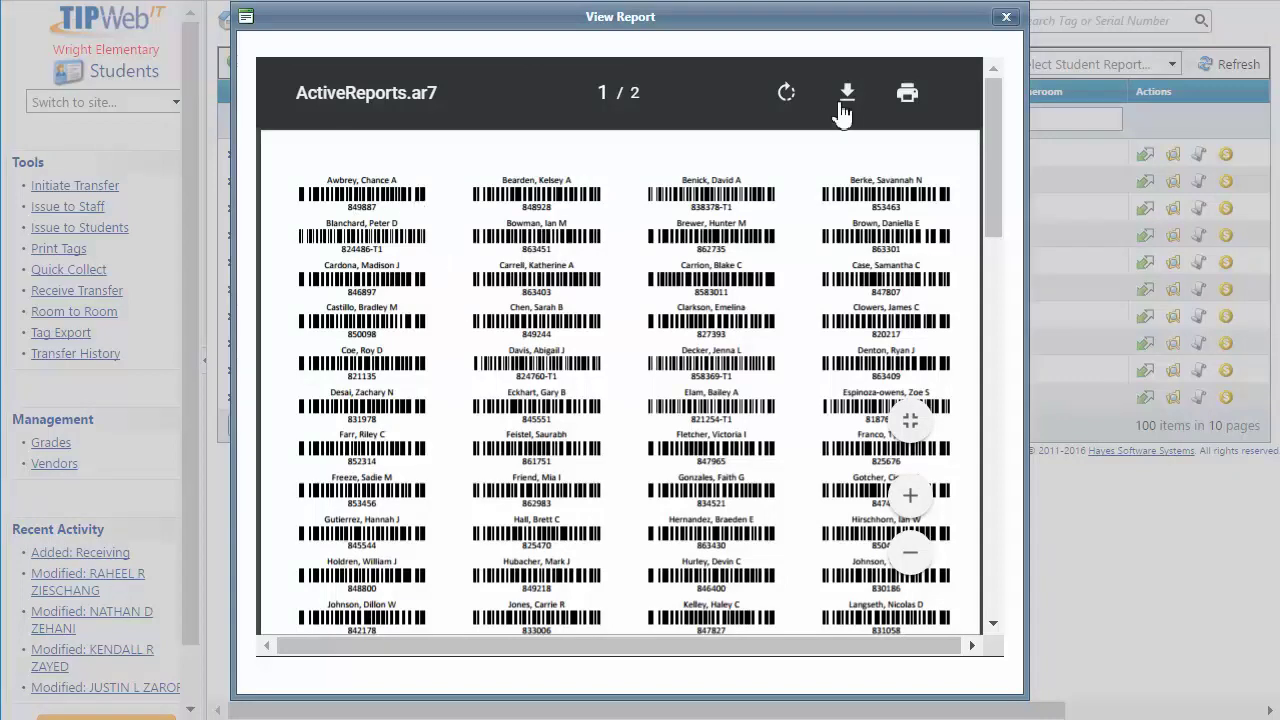
pyautogui.click(911, 497)
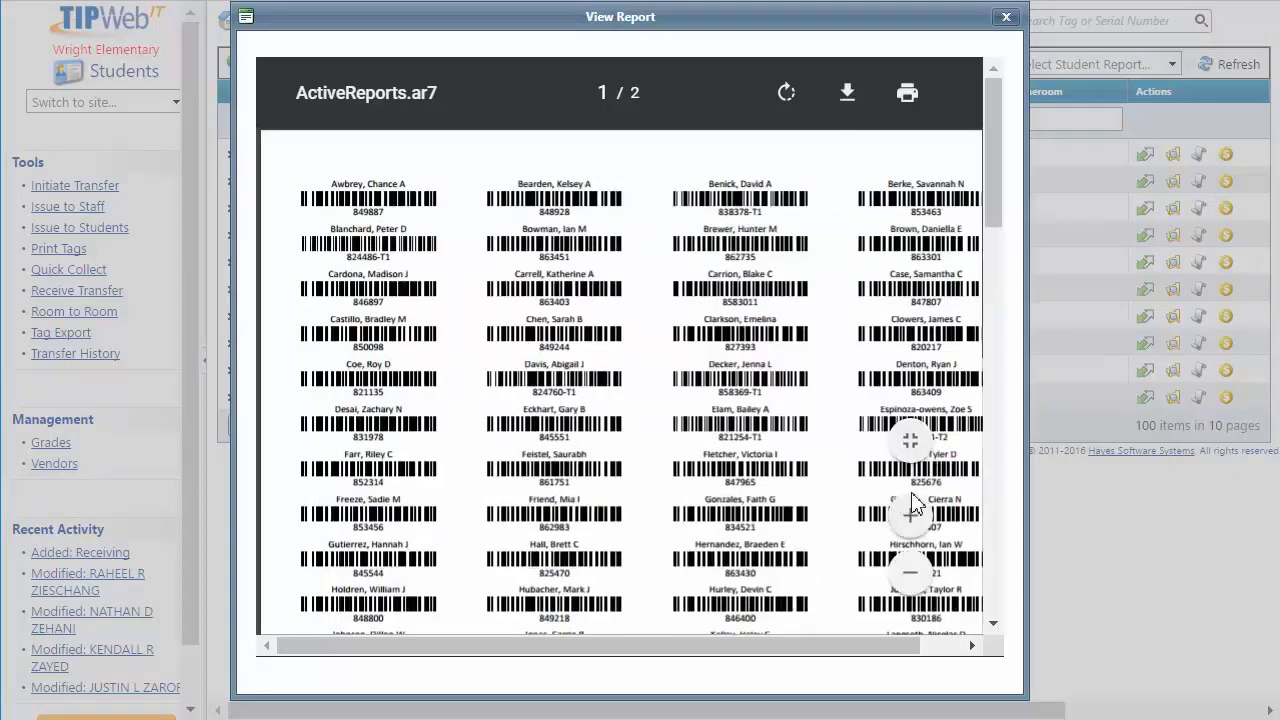
pyautogui.click(911, 508)
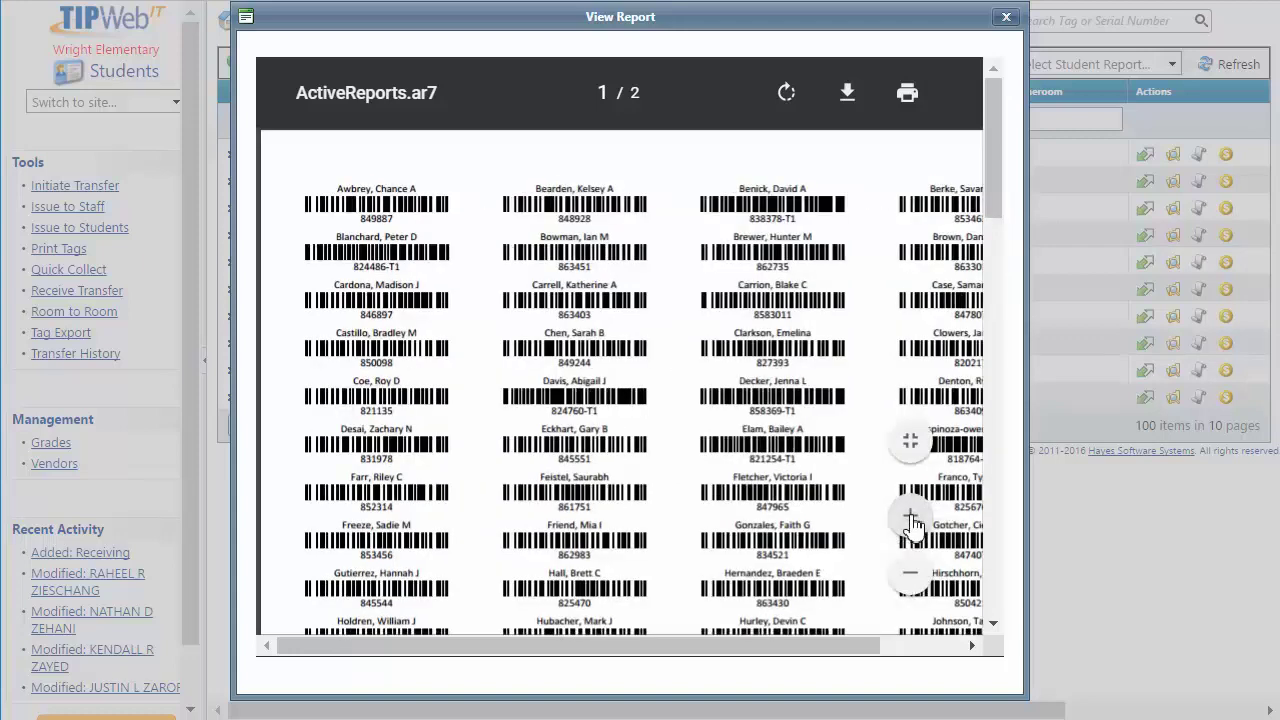
pyautogui.click(911, 508)
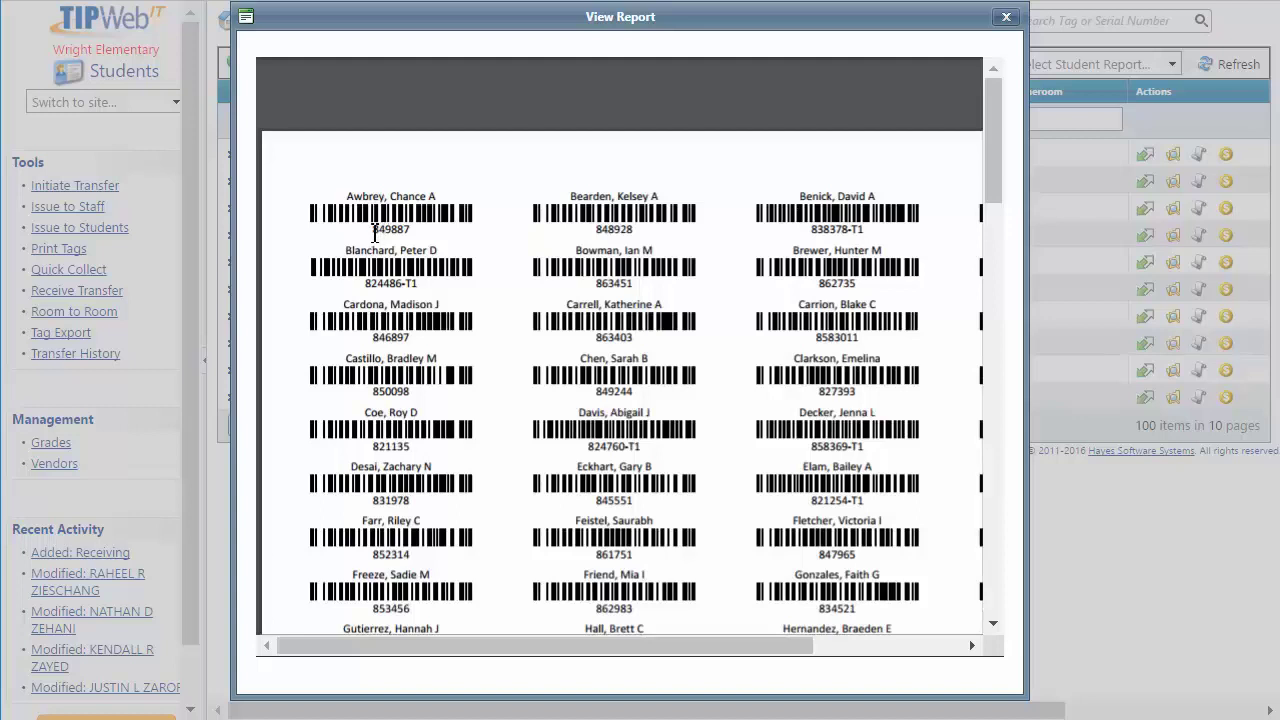
pyautogui.moveTo(375, 233); pyautogui.dragTo(414, 233)
pyautogui.click(1012, 20)
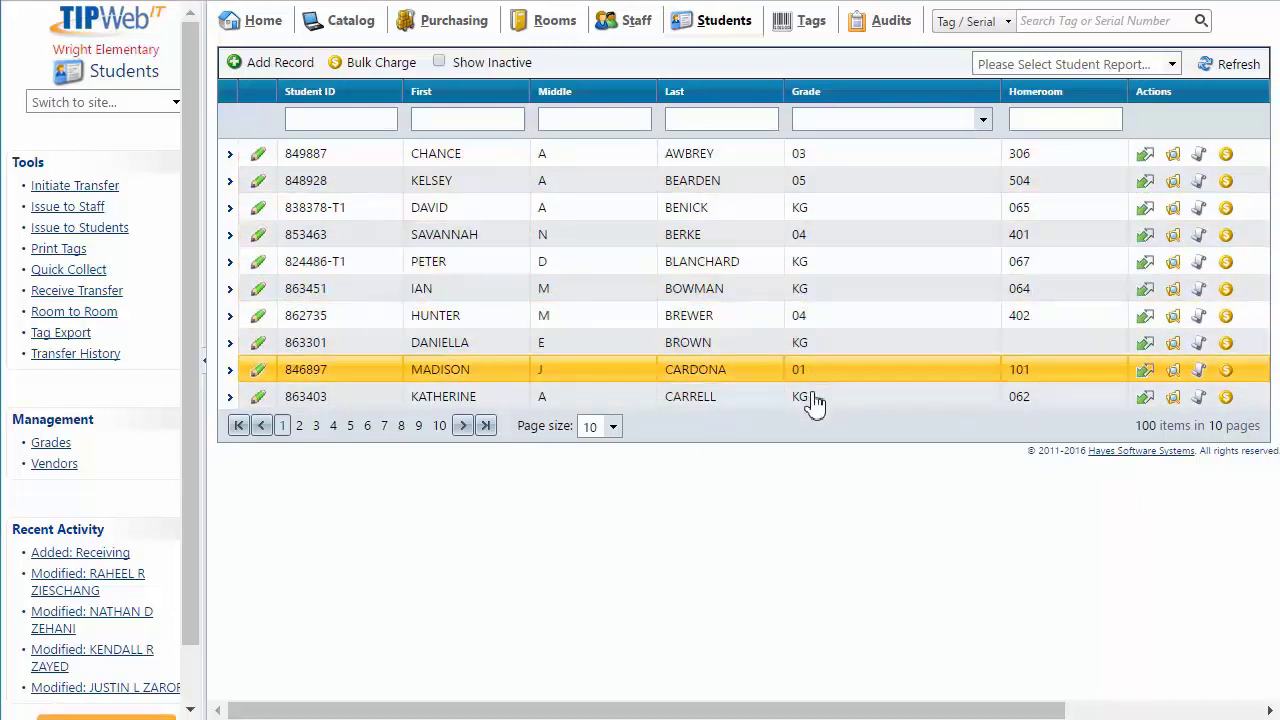
pyautogui.click(984, 120)
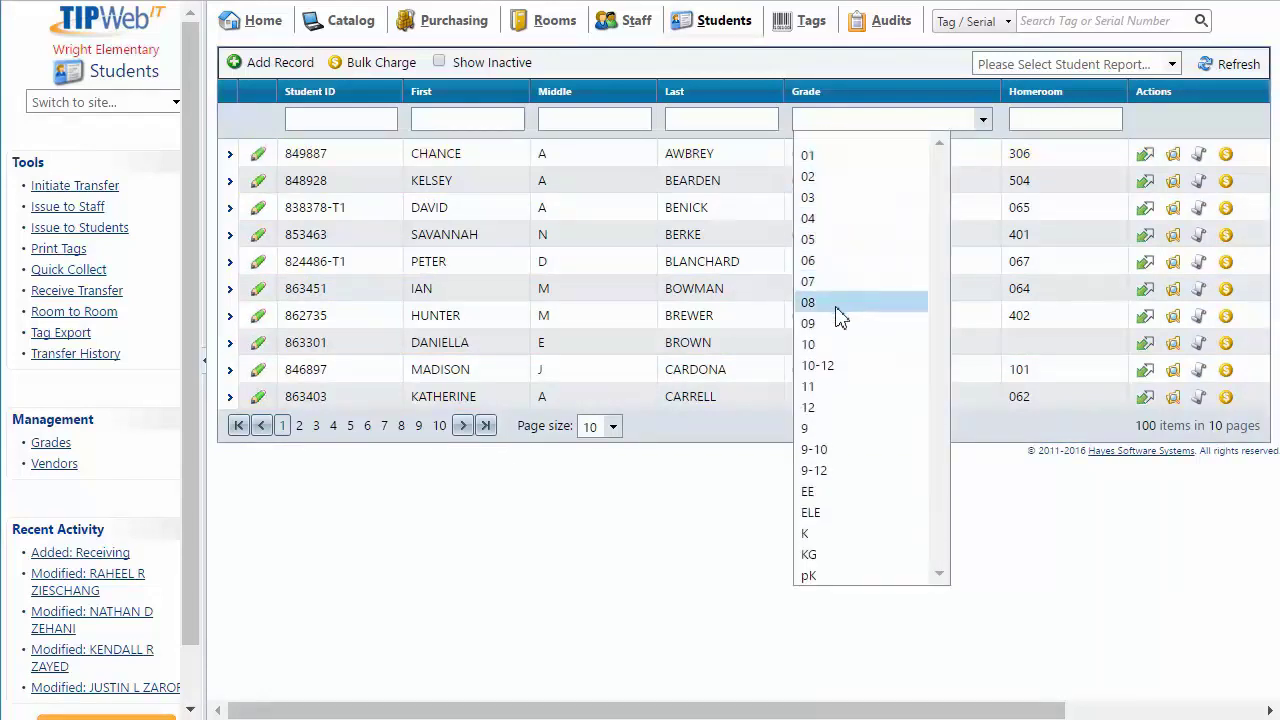
pyautogui.click(989, 124)
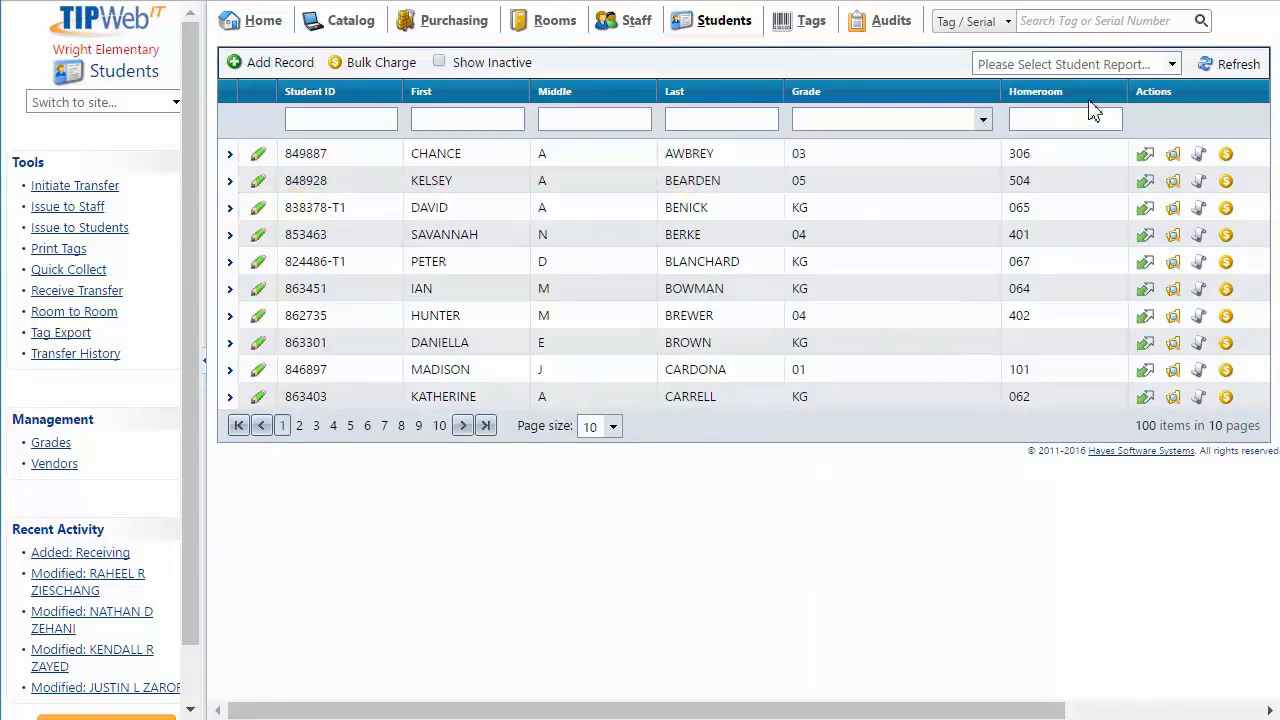
# - Export the Students with No Distributions report for the Laptop product type
pyautogui.click(1172, 66)
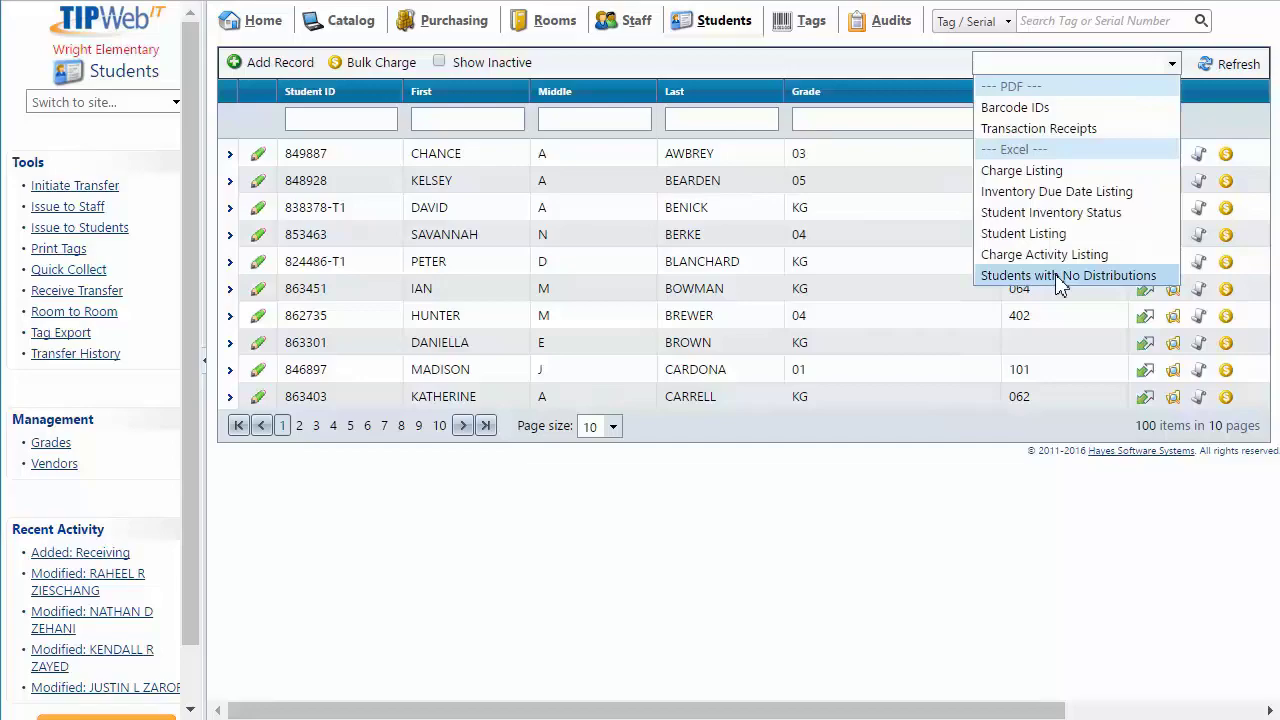
pyautogui.click(1060, 277)
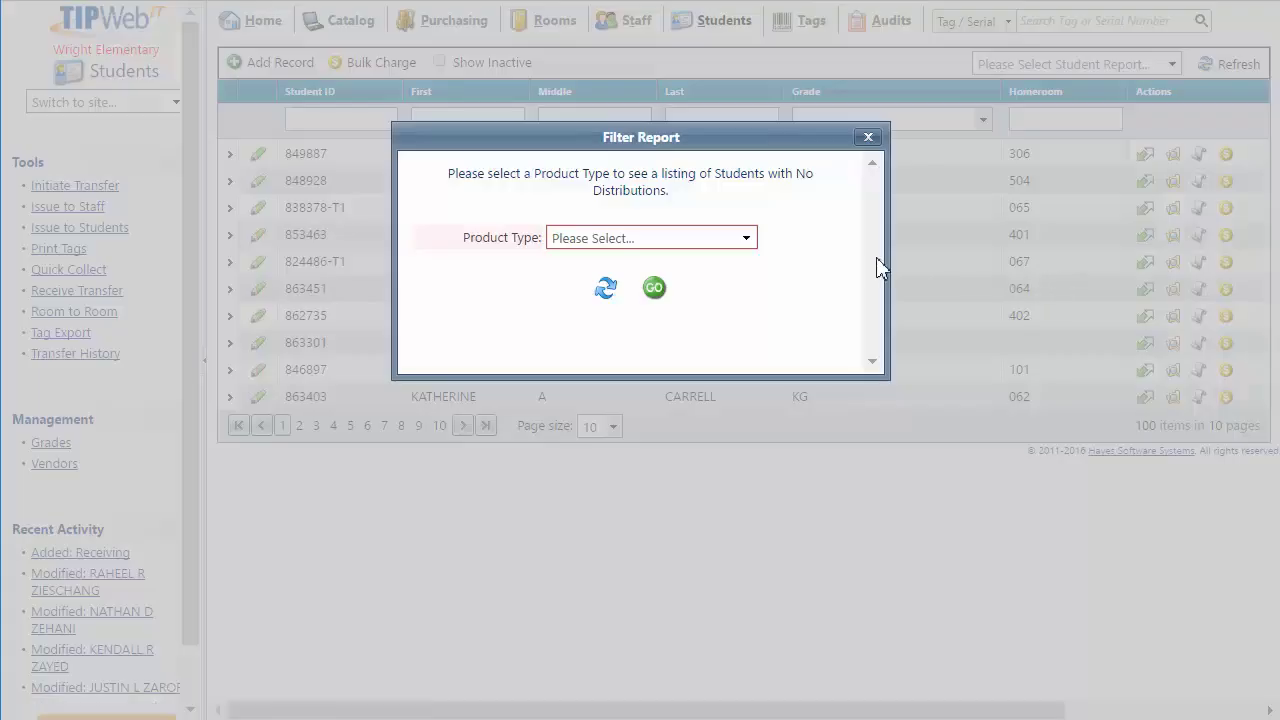
pyautogui.click(747, 240)
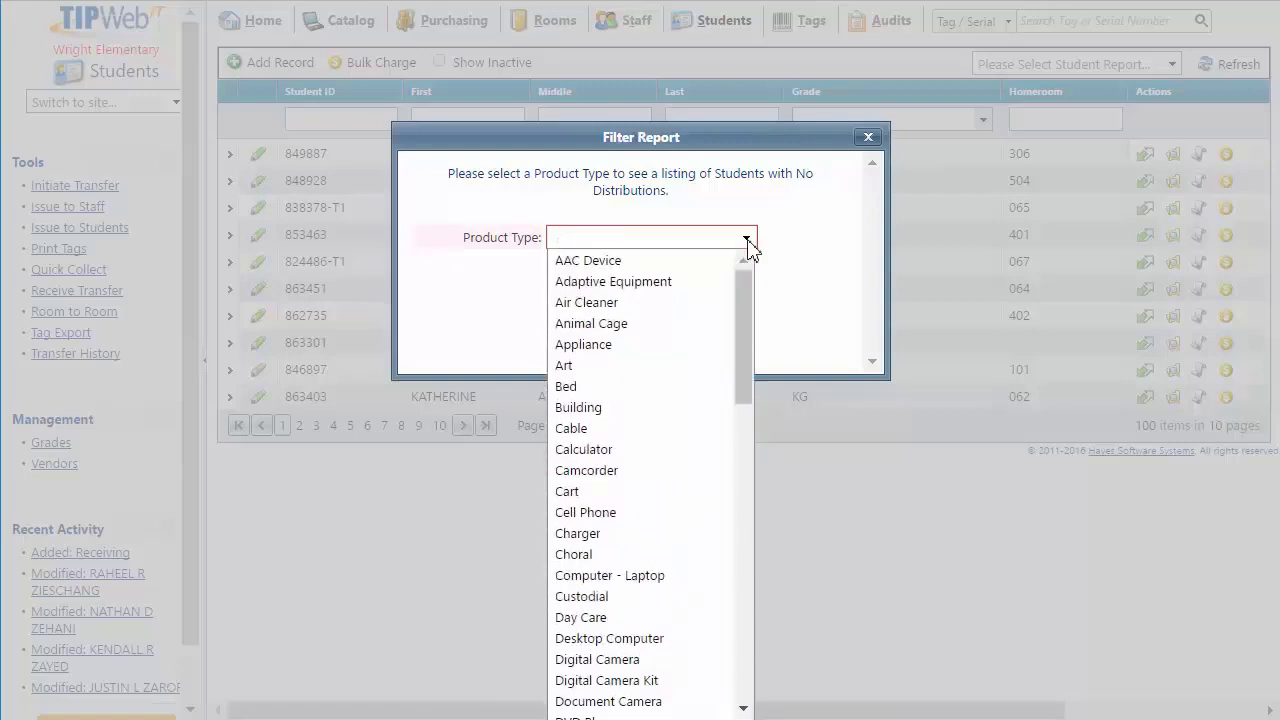
pyautogui.moveTo(742, 274); pyautogui.dragTo(741, 444)
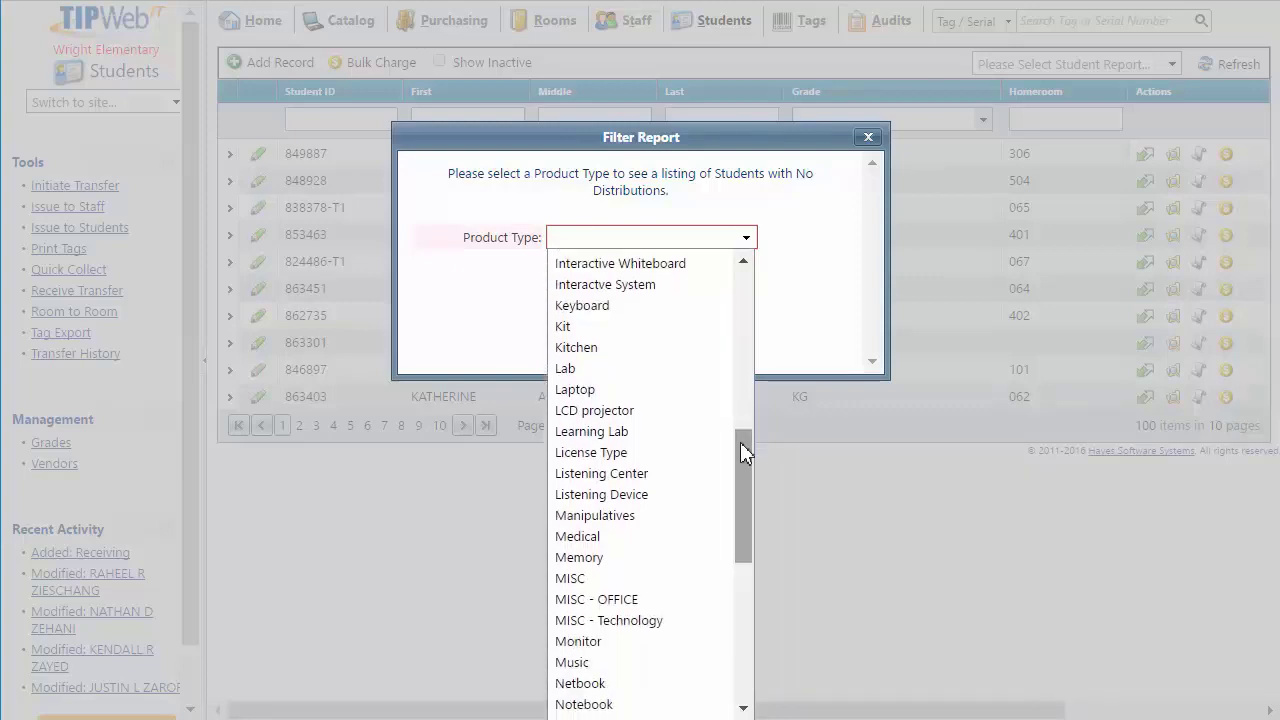
pyautogui.click(578, 390)
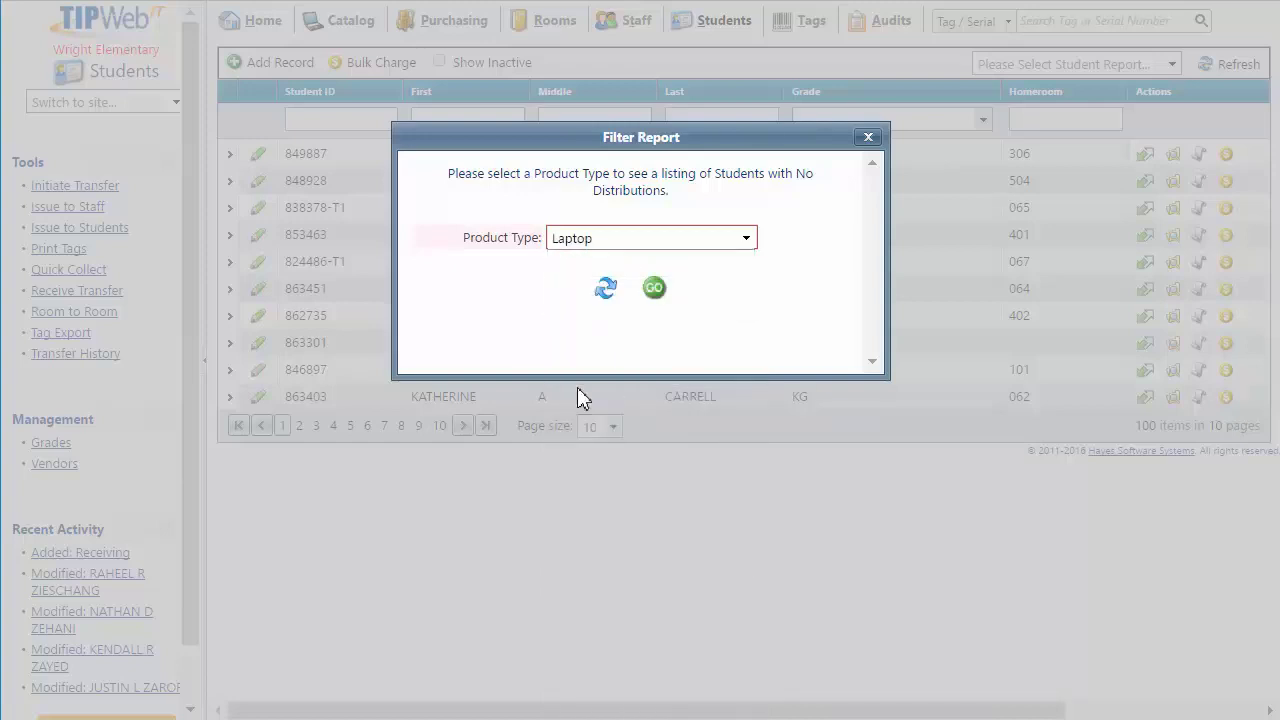
pyautogui.click(654, 292)
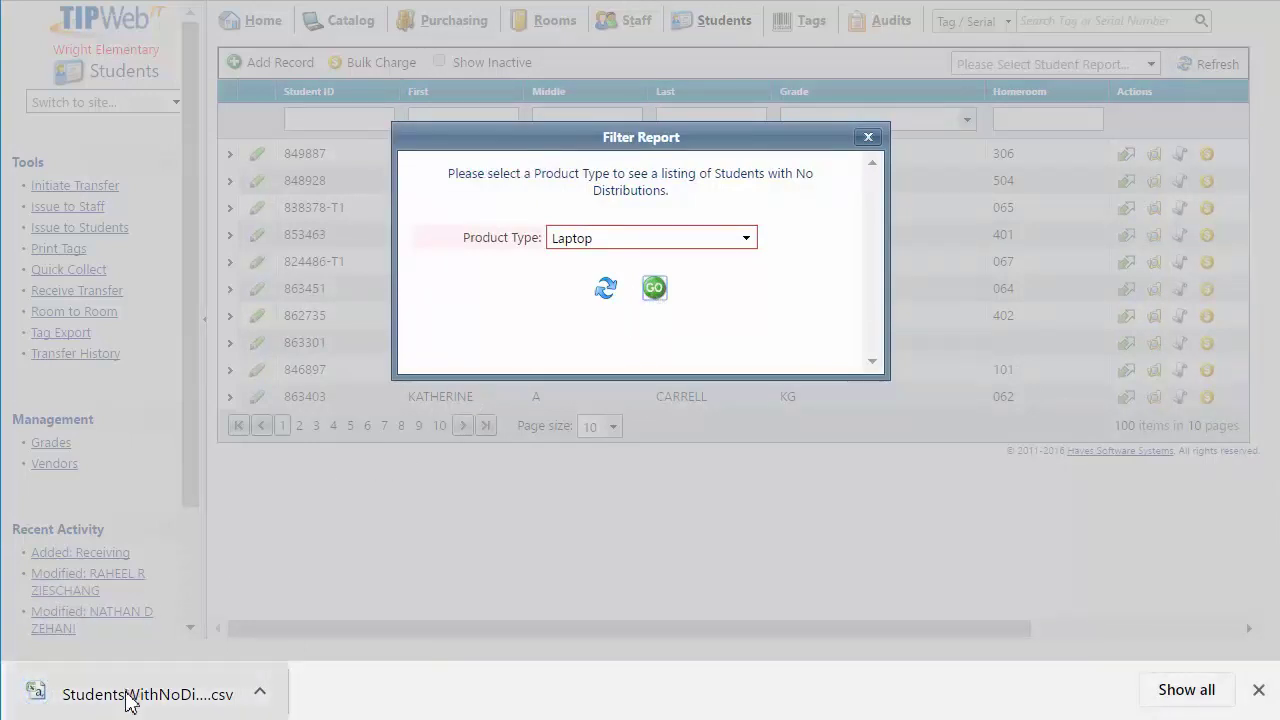
# - Open the exported StudentsWithNoDistributions CSV in Excel, auto-fit all columns to review the student list, and return to the student records in TIPWeb-IT
pyautogui.click(88, 700)
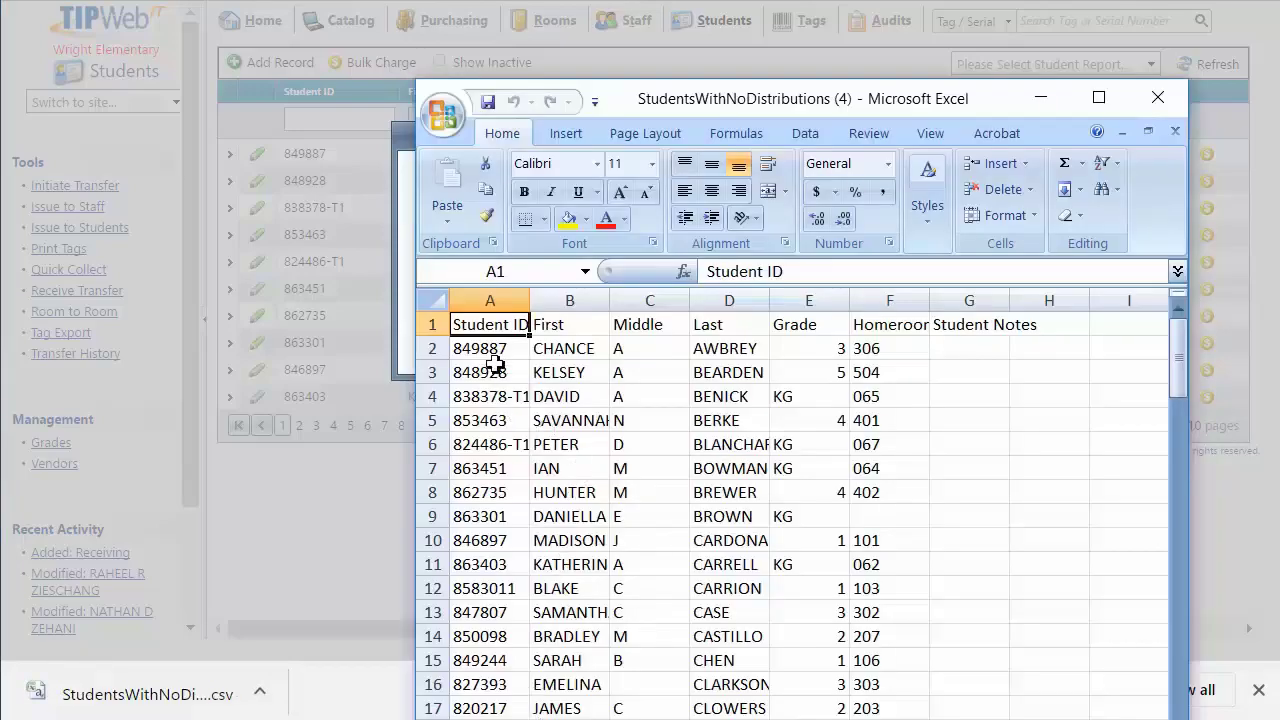
pyautogui.click(442, 305)
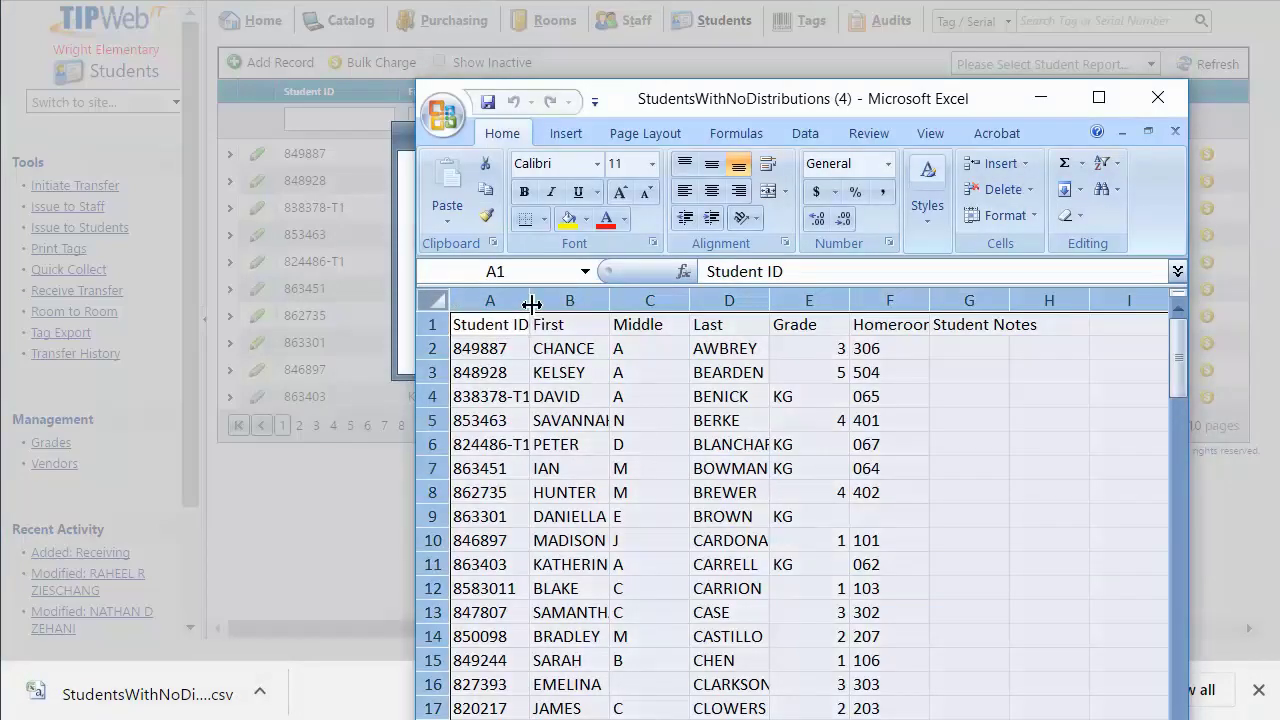
pyautogui.doubleClick(530, 300)
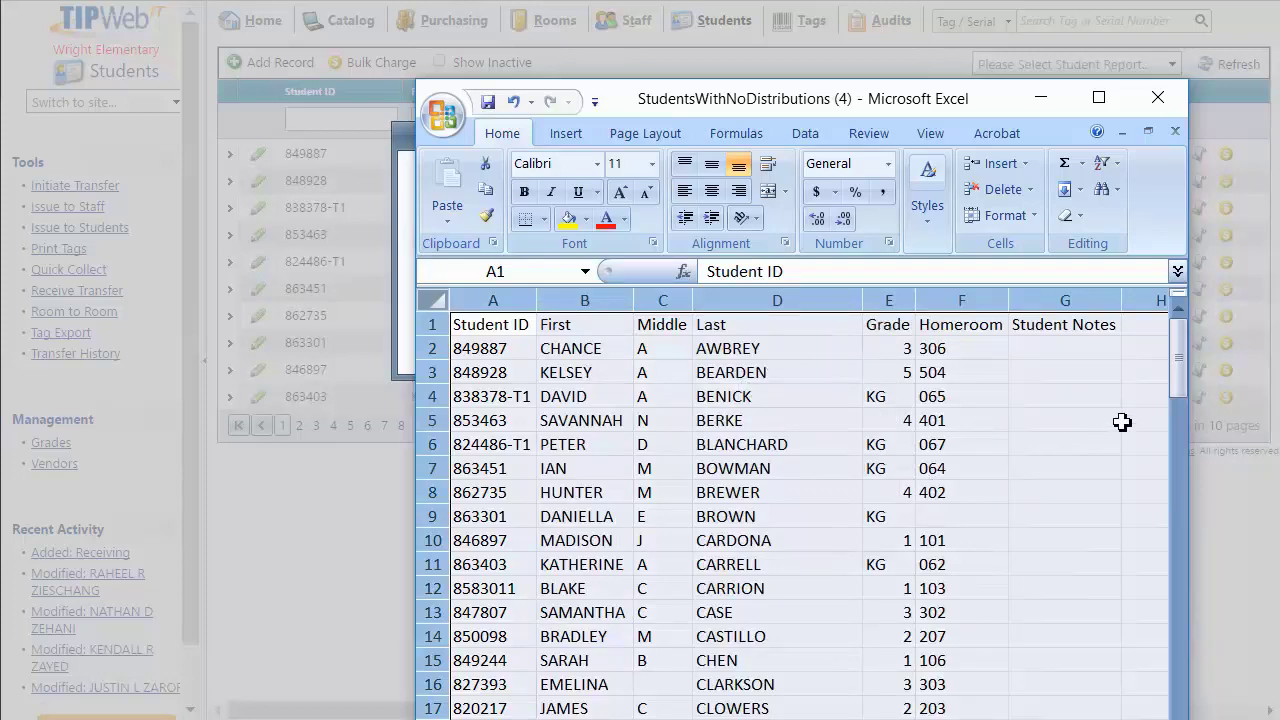
pyautogui.moveTo(1178, 386); pyautogui.dragTo(1179, 688)
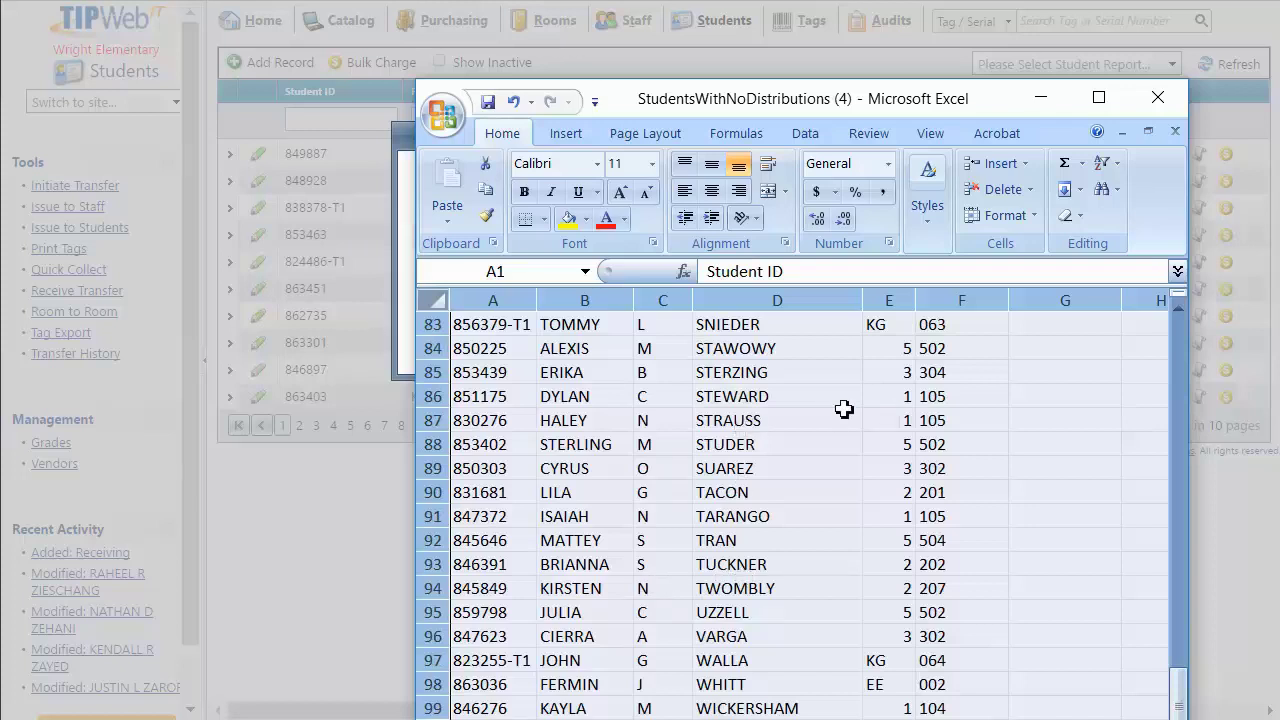
pyautogui.click(303, 542)
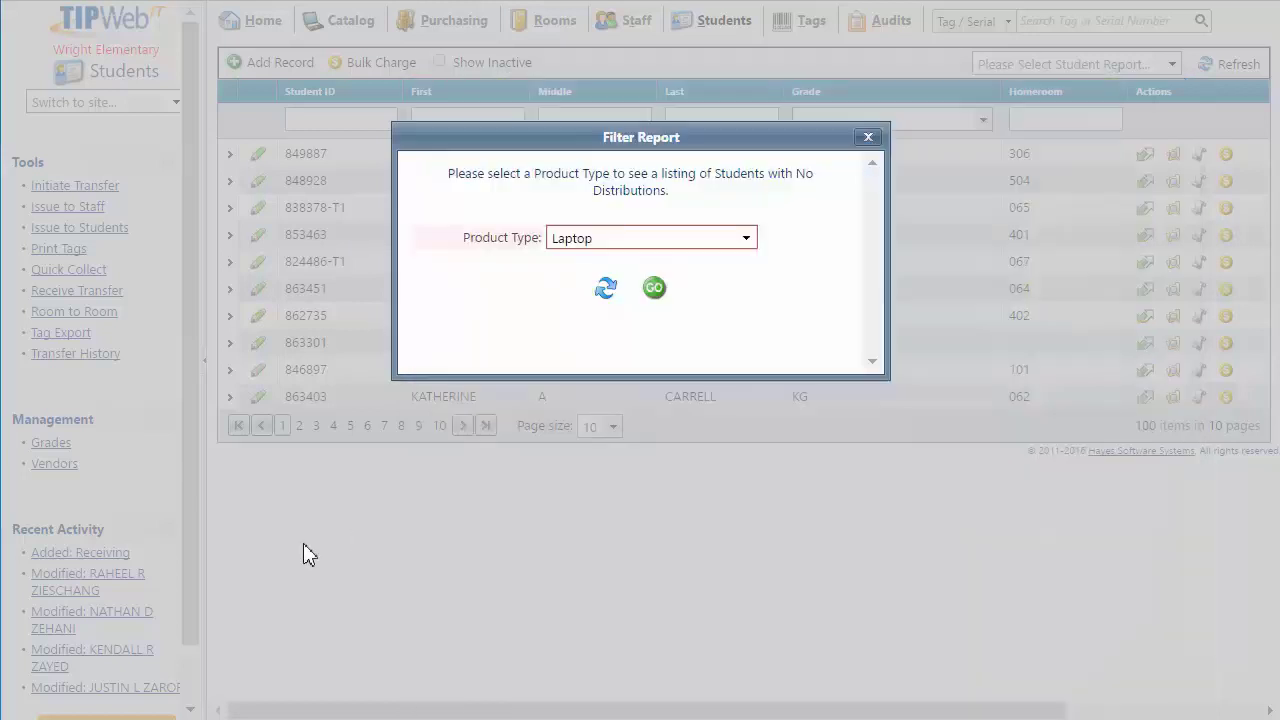
pyautogui.click(867, 138)
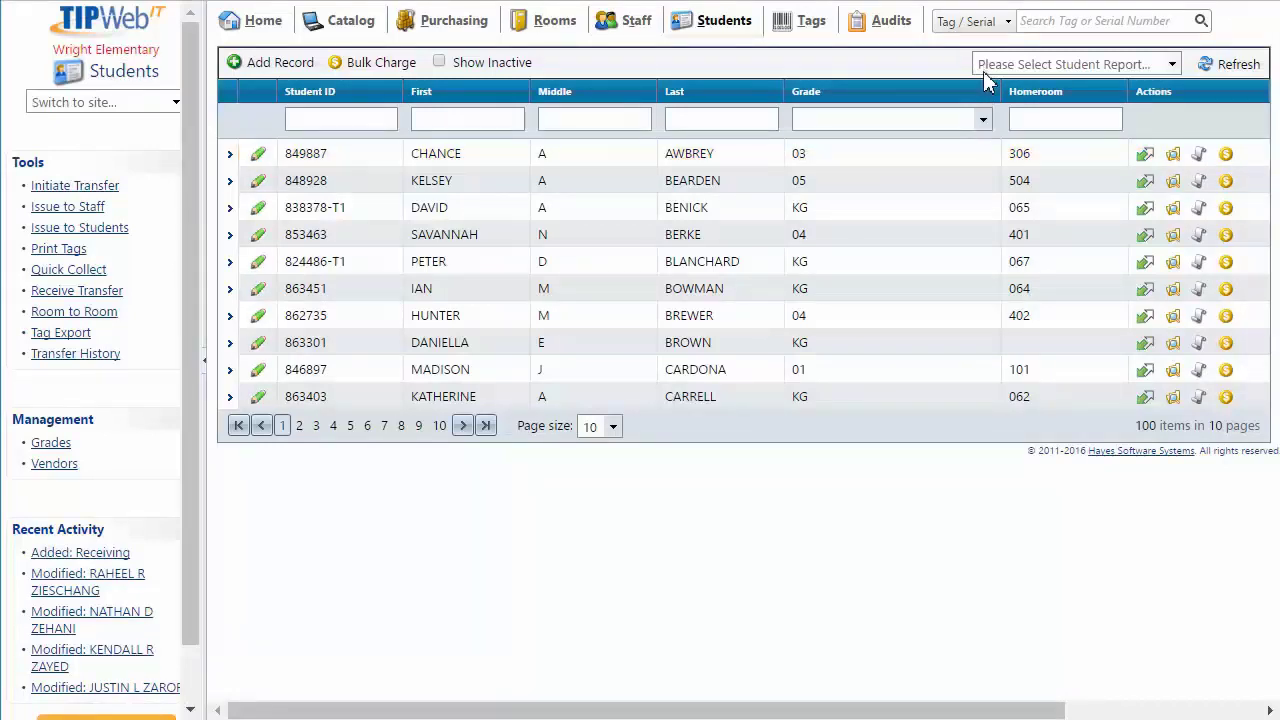
# - Issue the item tagged T80104 to a student through Issue to Students, entering the student's ID and leaving the due date blank
pyautogui.click(121, 232)
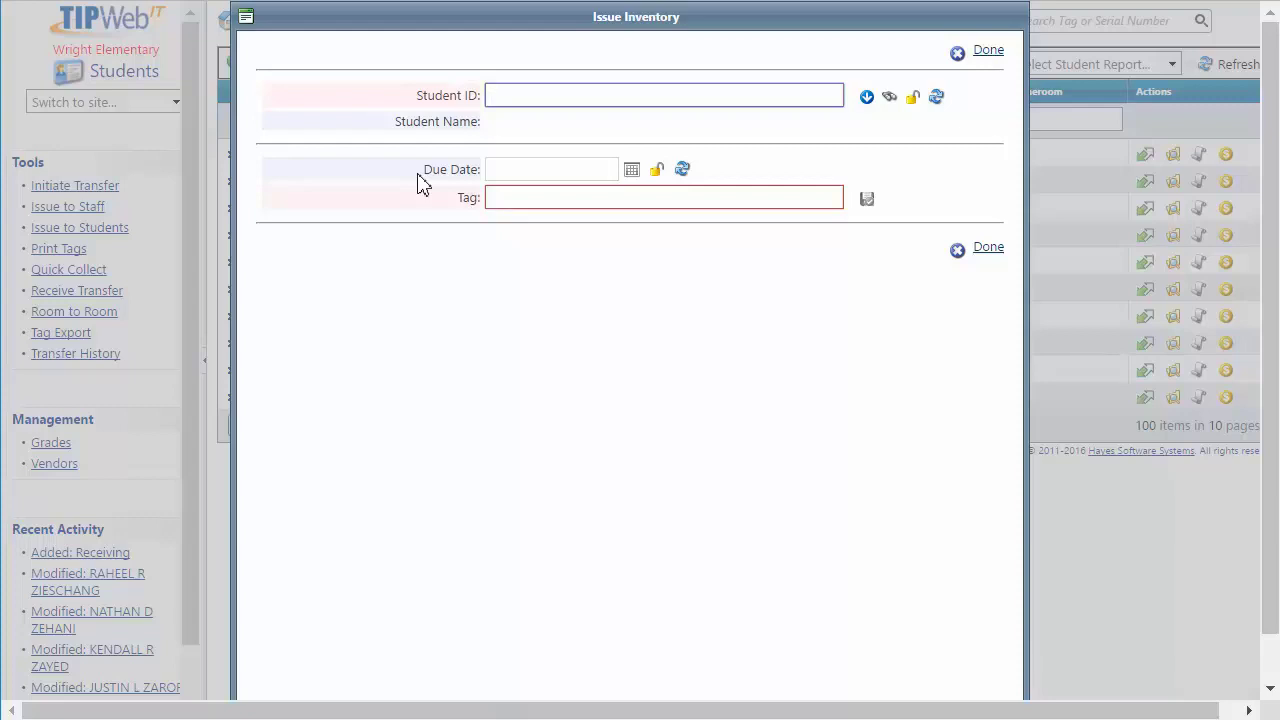
pyautogui.click(632, 171)
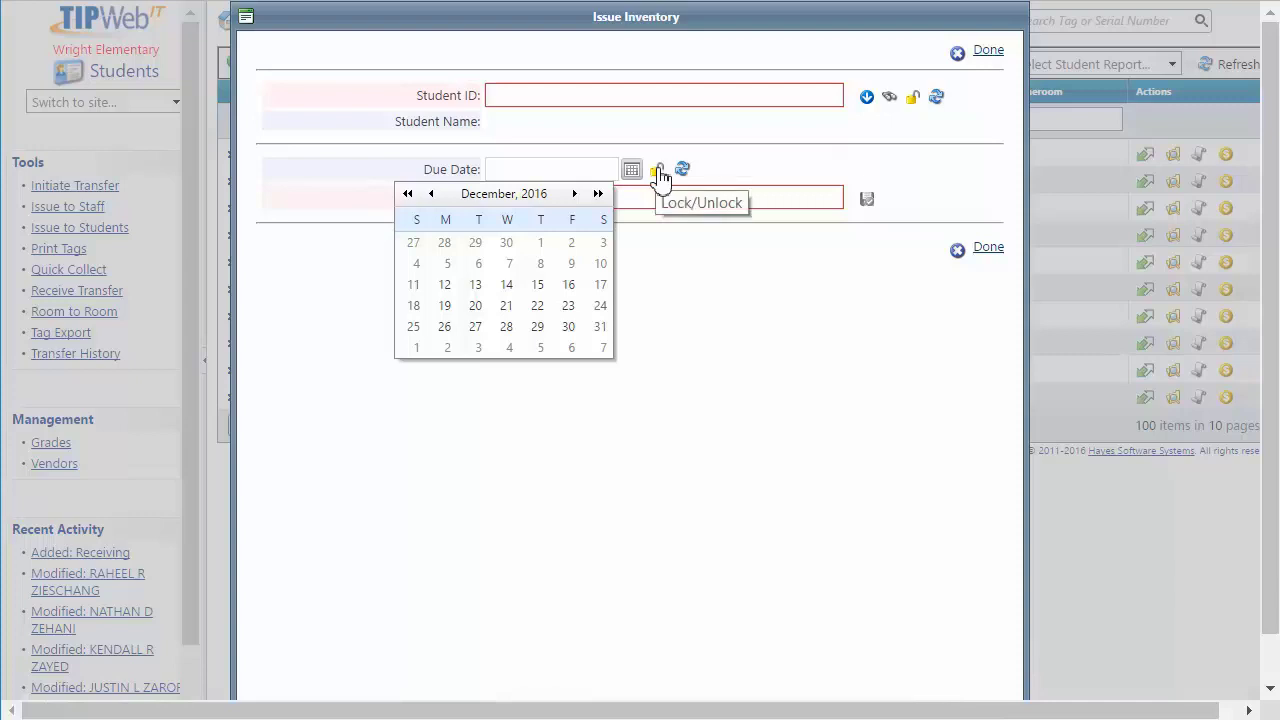
pyautogui.click(663, 278)
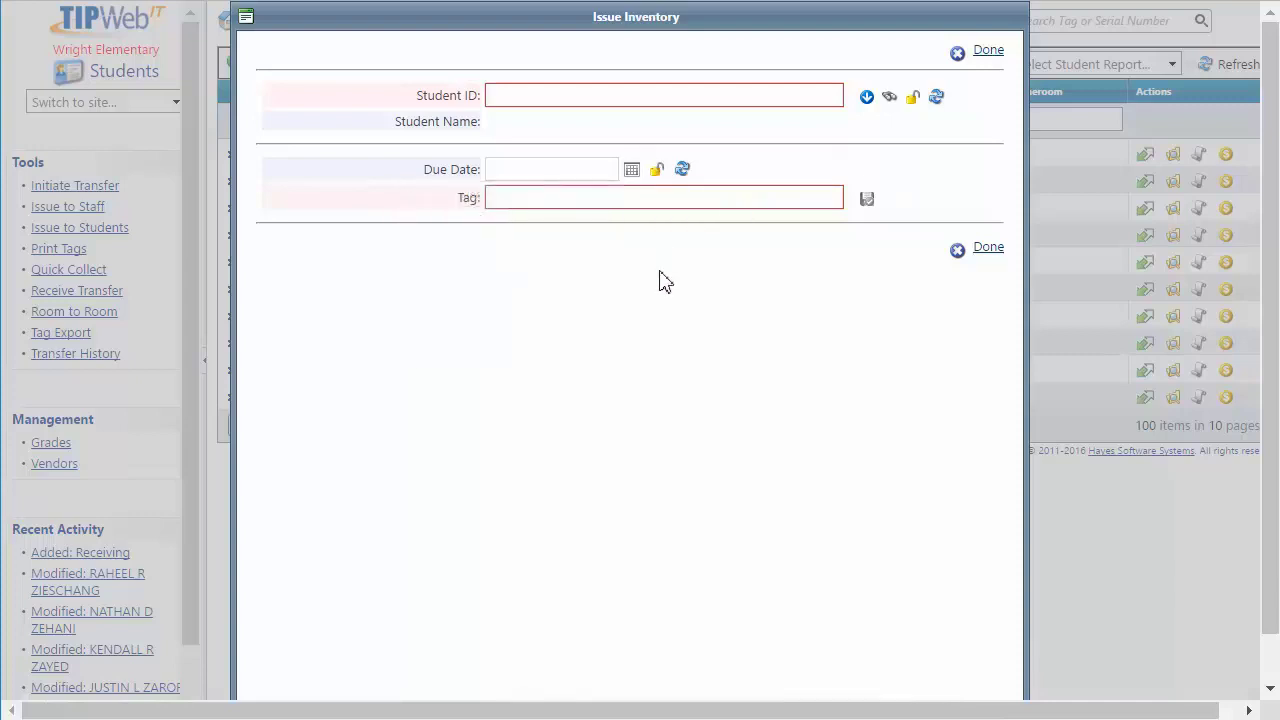
pyautogui.click(505, 96)
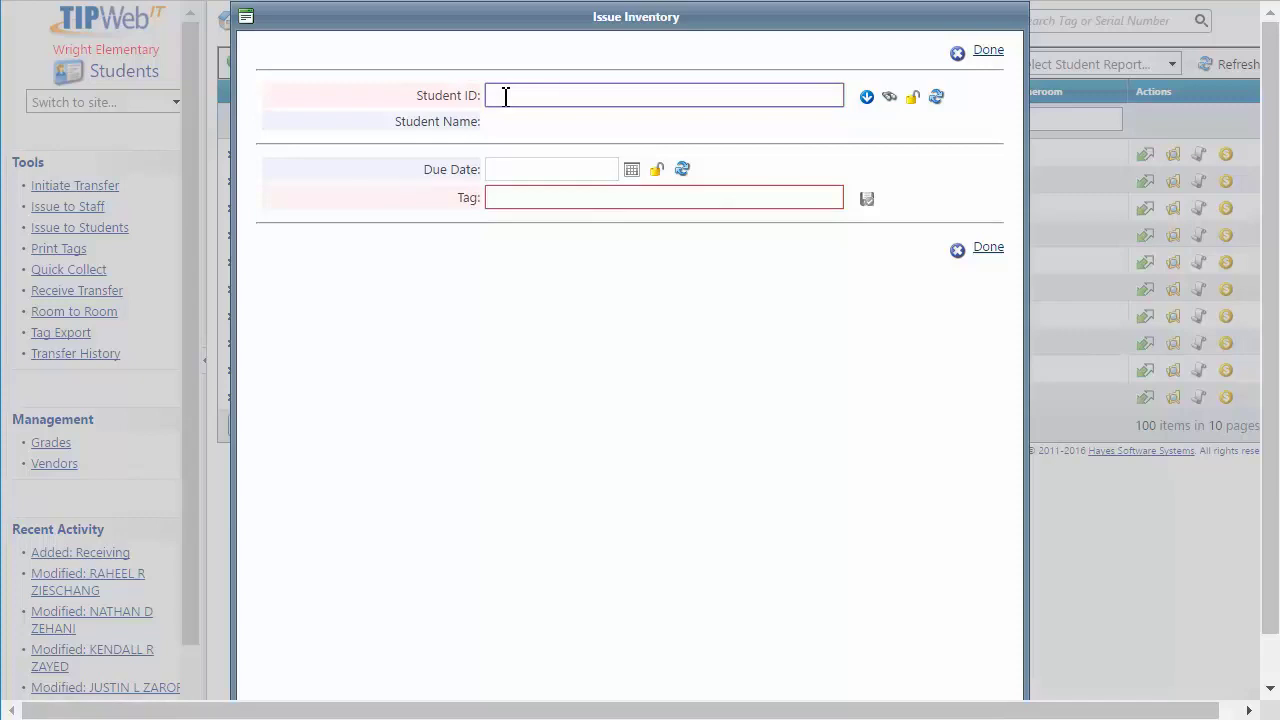
pyautogui.write('872503')
pyautogui.press('Return')
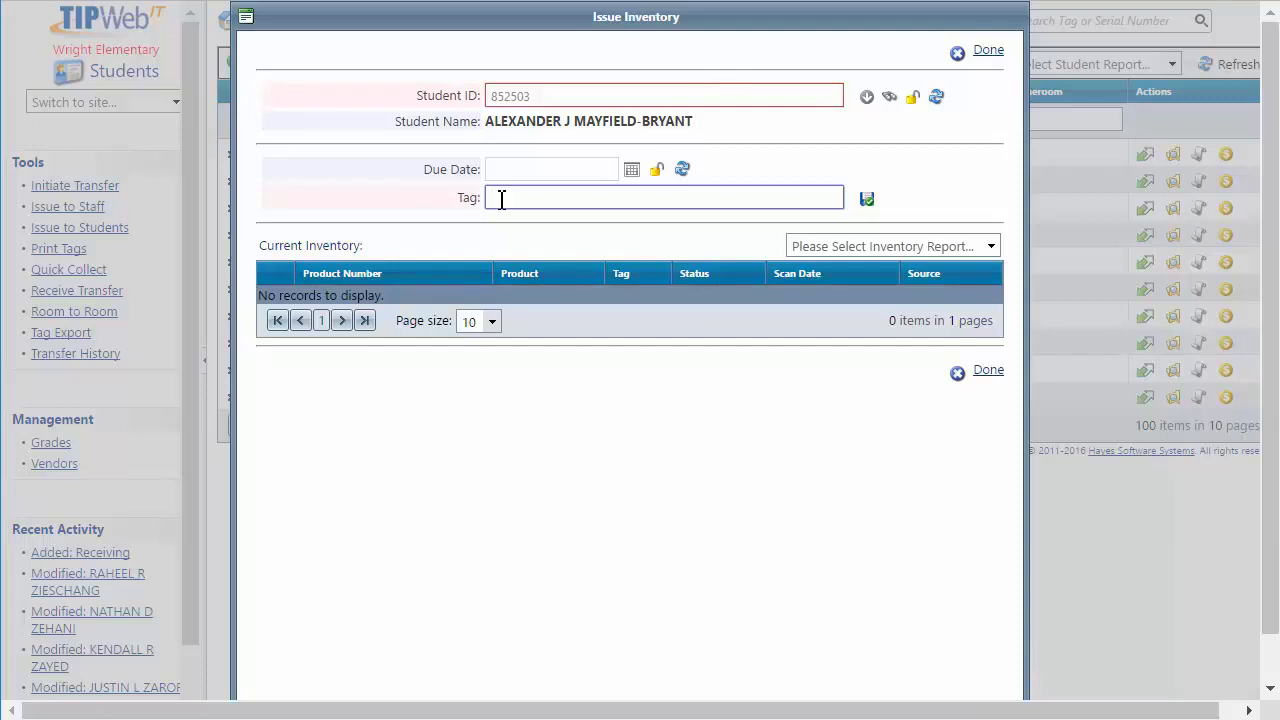
pyautogui.write('T80104')
pyautogui.press('Return')
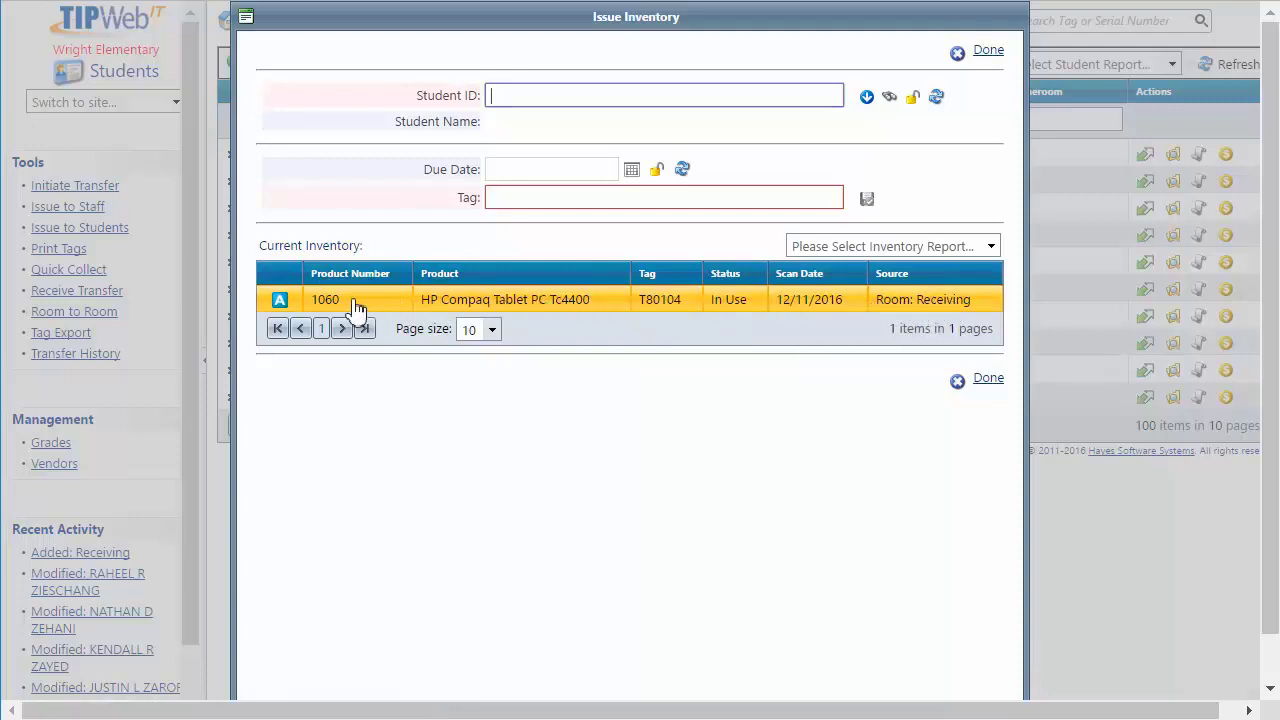
# - Examine the accessories issued with tag T80104, including their prices and issued quantities
pyautogui.moveTo(285, 310)
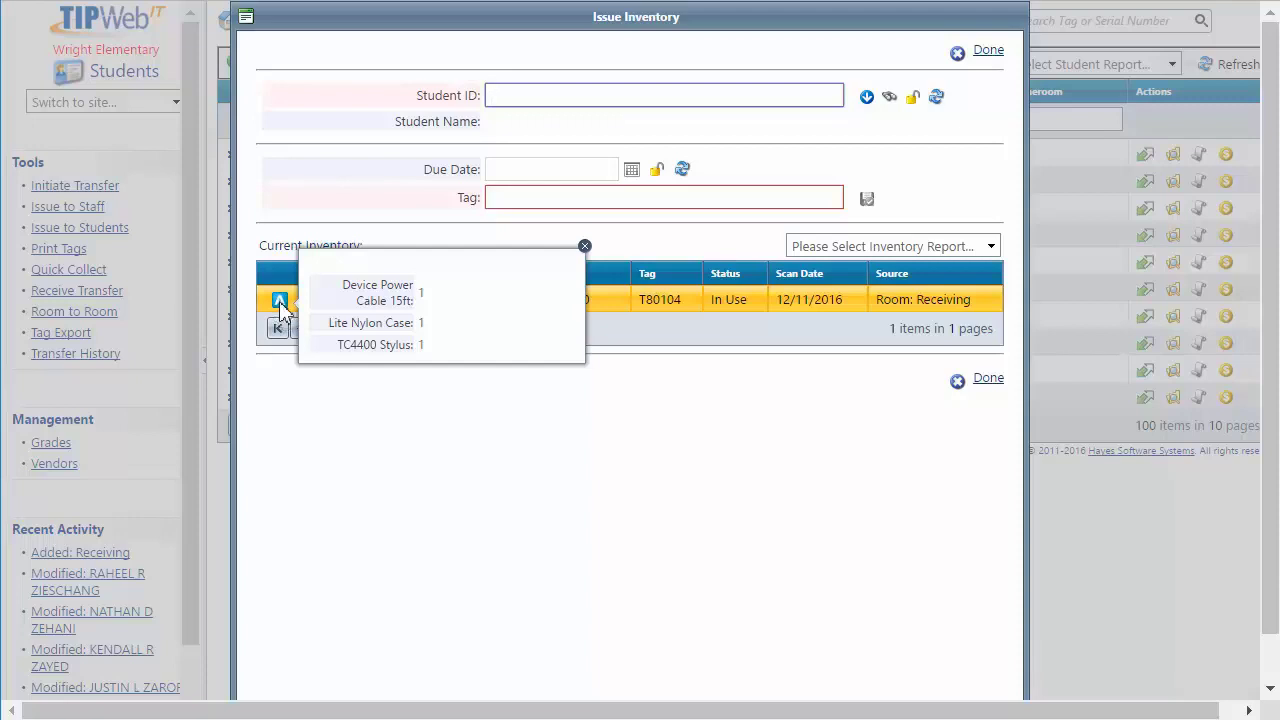
pyautogui.click(281, 304)
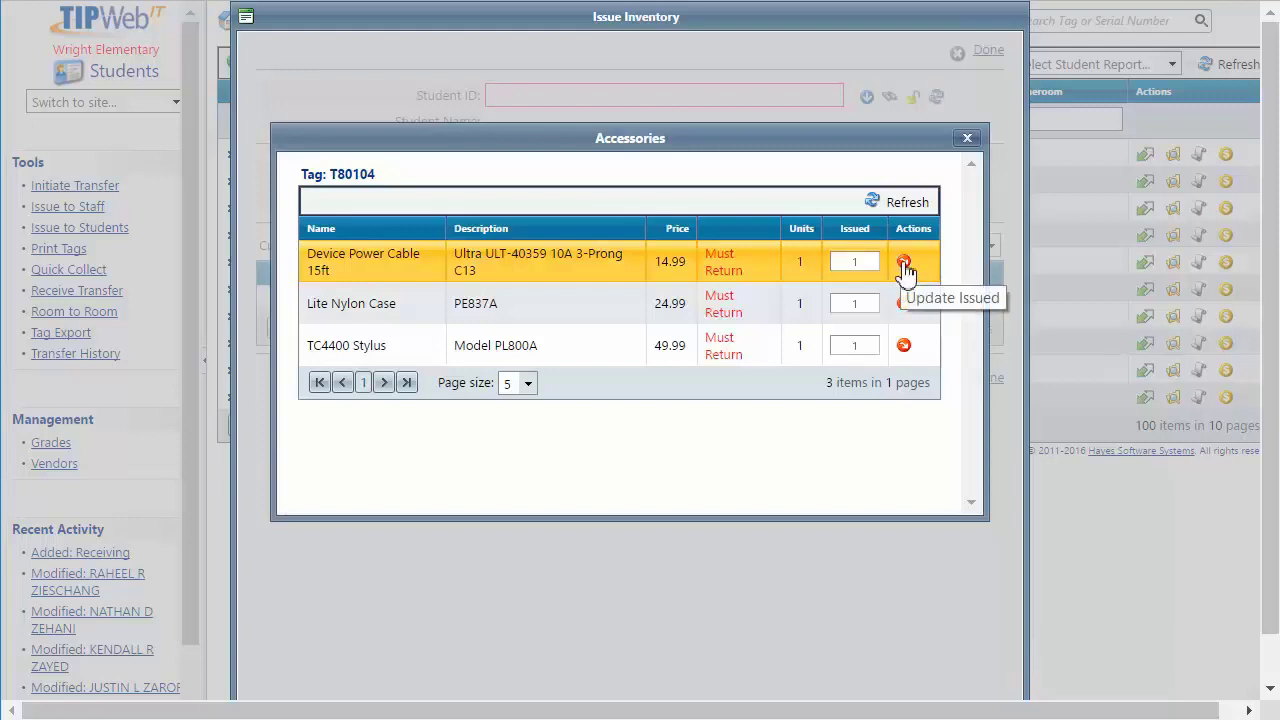
pyautogui.click(967, 140)
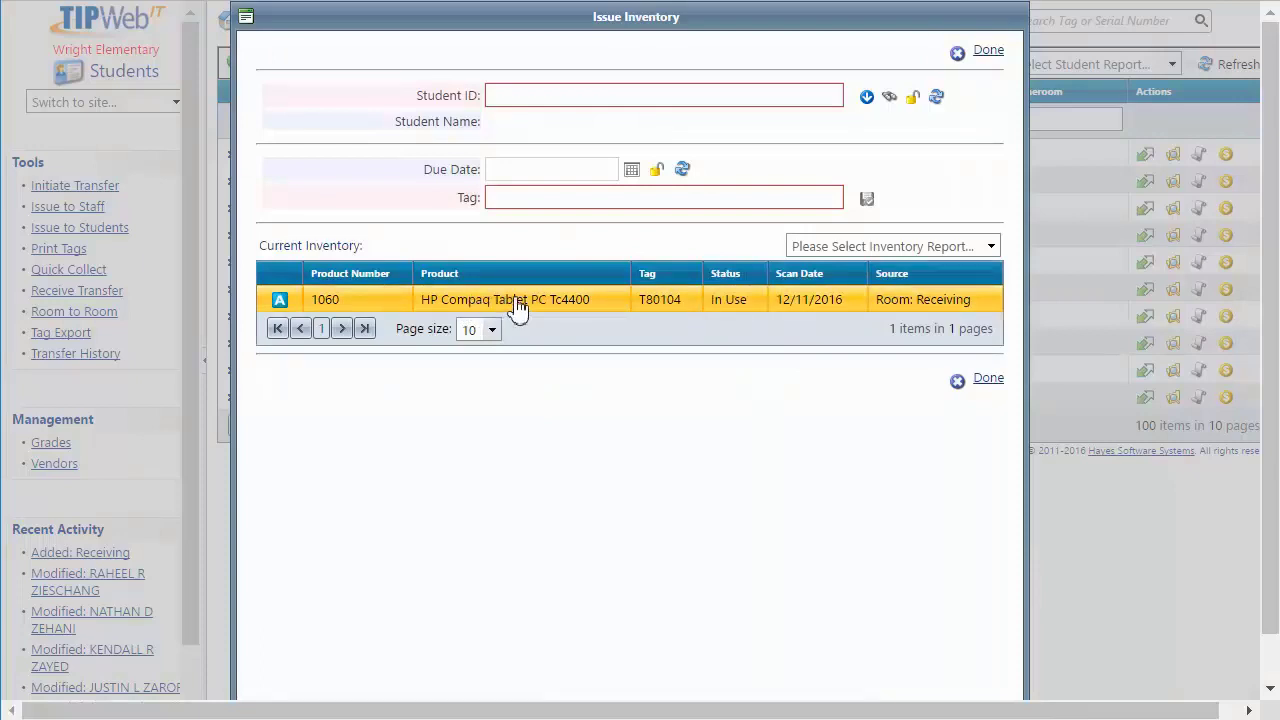
# - Generate the Full Distribution Receipt for the student's issued tablet, review it to the end, and open its signature form
pyautogui.click(991, 250)
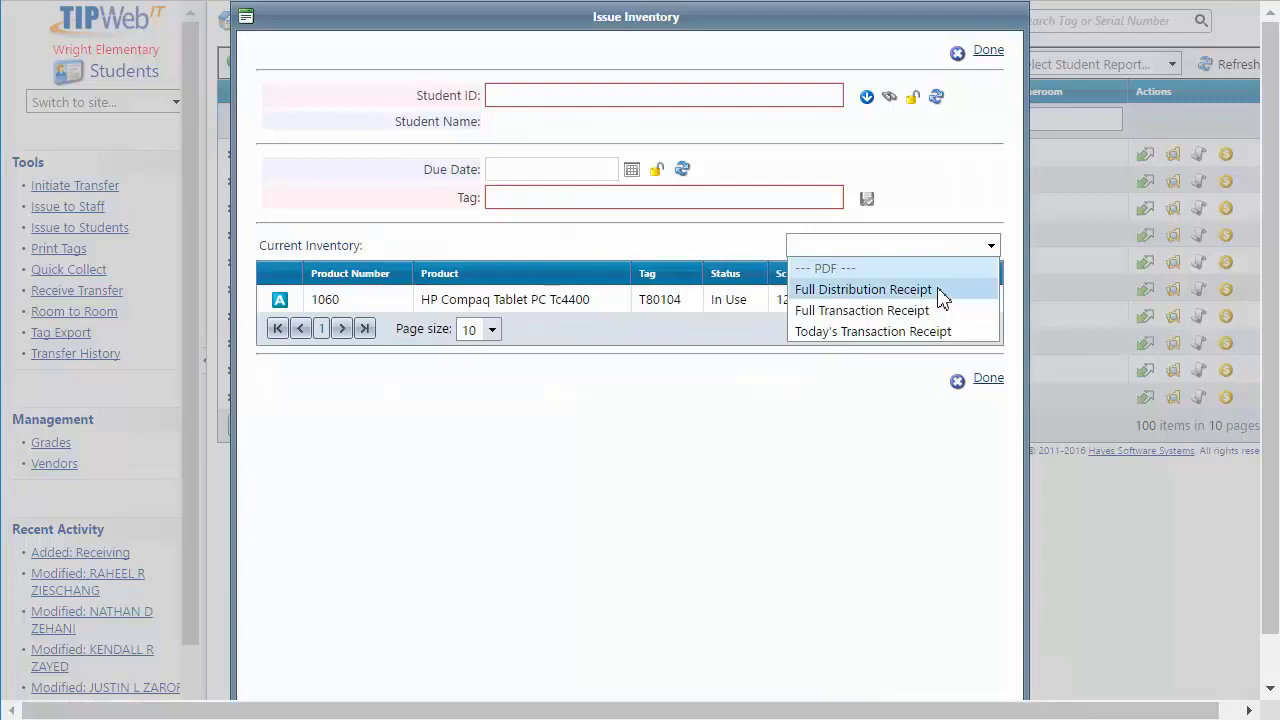
pyautogui.click(862, 290)
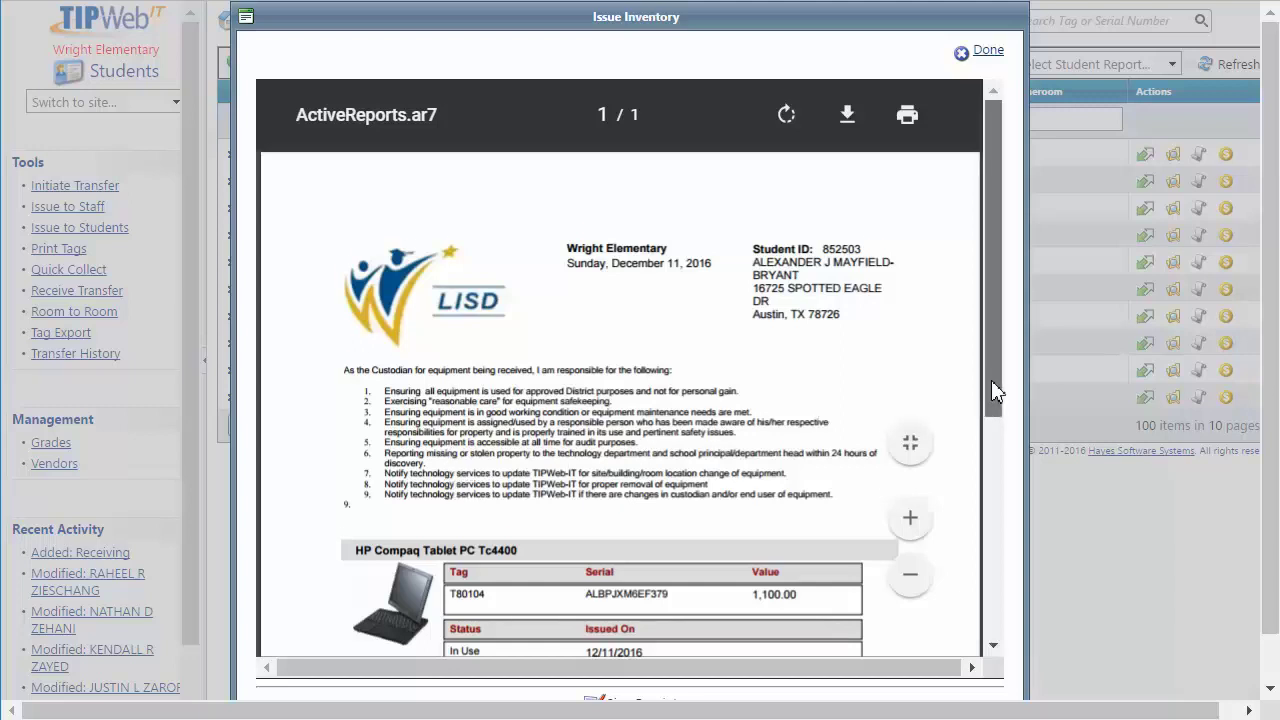
pyautogui.moveTo(991, 380); pyautogui.dragTo(988, 516)
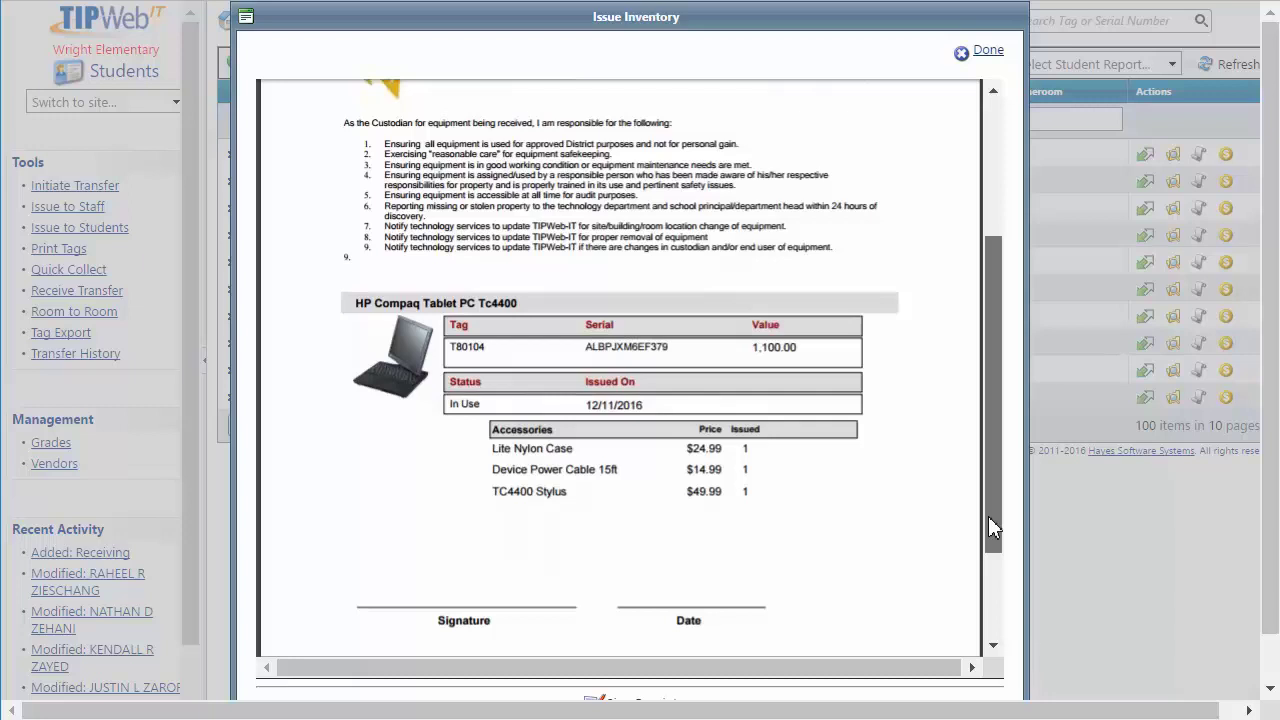
pyautogui.moveTo(989, 518); pyautogui.dragTo(997, 579)
pyautogui.moveTo(1268, 608); pyautogui.dragTo(1268, 625)
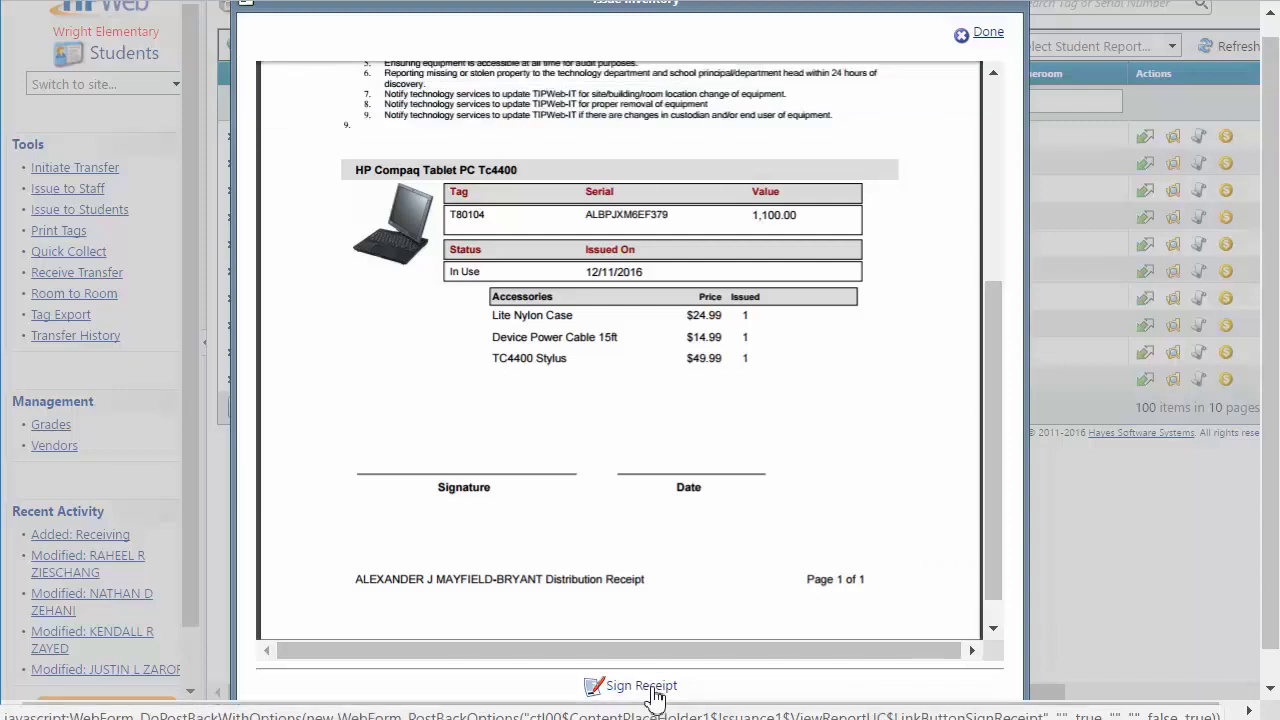
pyautogui.click(652, 690)
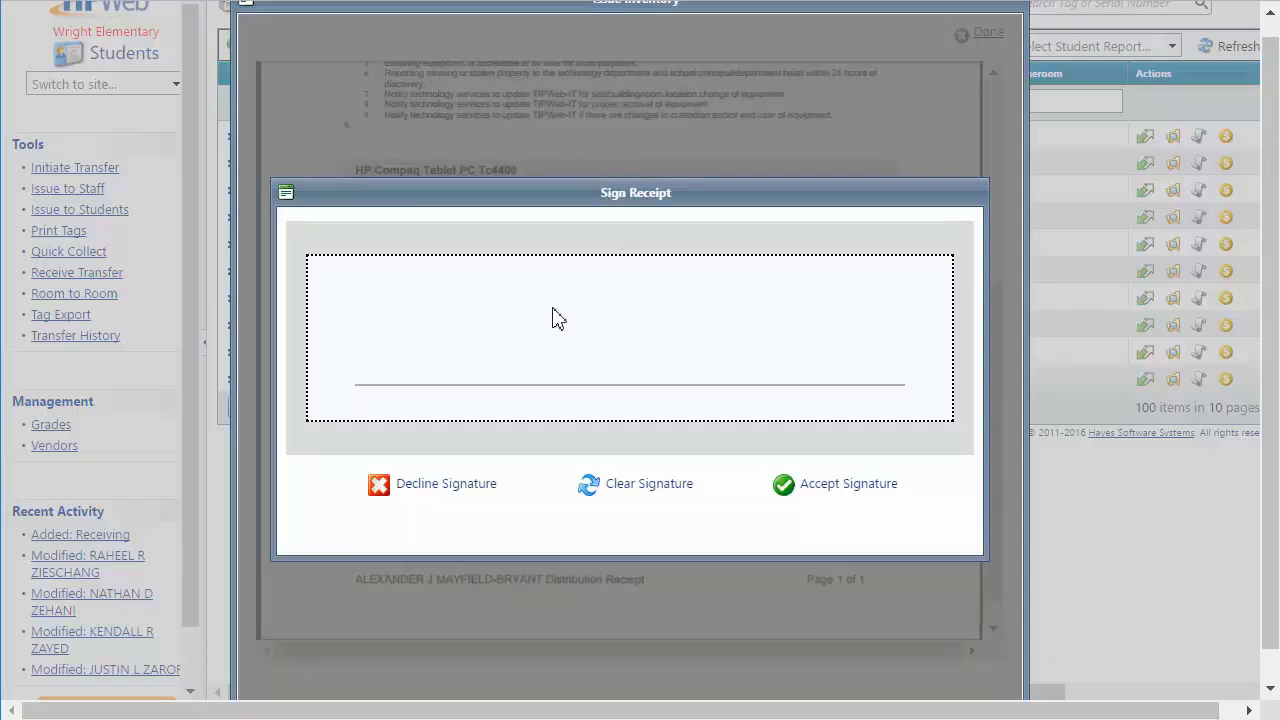
# - Draw the student's signature on the distribution receipt, accept it, and review the signed receipt from beginning to end
pyautogui.moveTo(477, 296)
pyautogui.mouseDown()
pyautogui.moveTo(414, 296)
pyautogui.moveTo(492, 323)
pyautogui.moveTo(876, 350)
pyautogui.mouseUp()
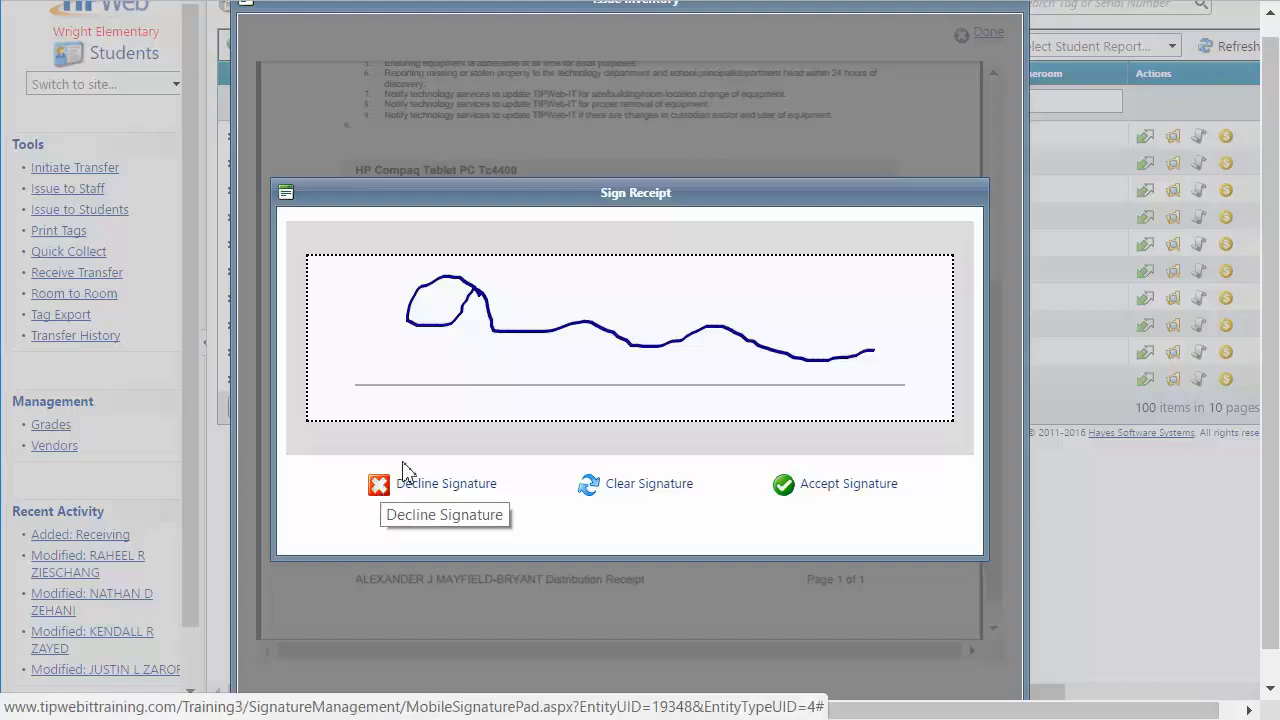
pyautogui.click(785, 488)
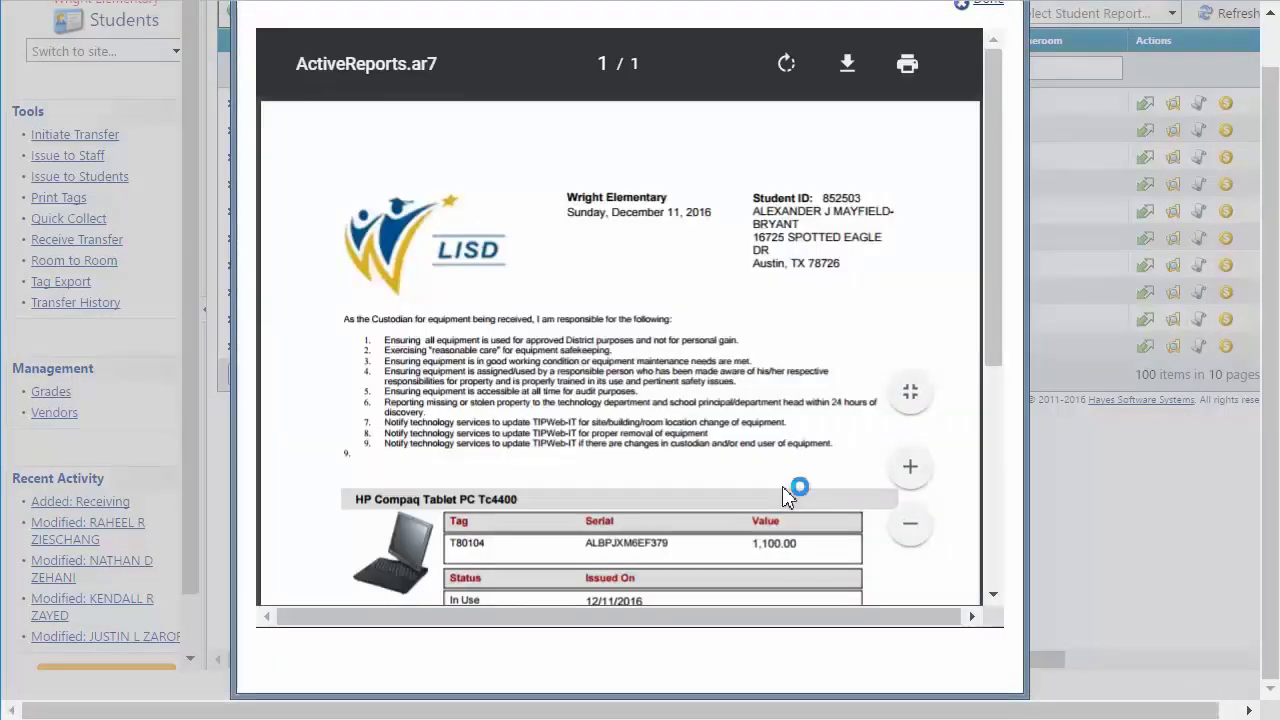
pyautogui.moveTo(997, 346); pyautogui.dragTo(980, 550)
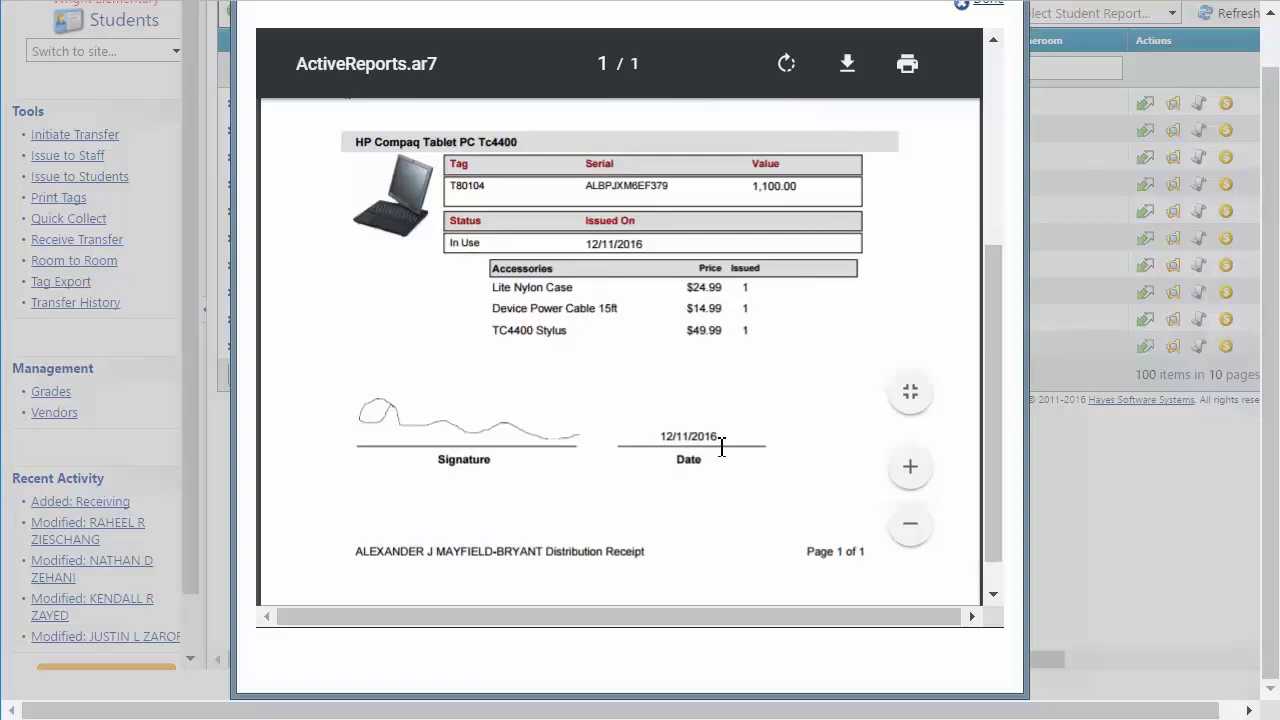
pyautogui.moveTo(990, 488); pyautogui.dragTo(968, 262)
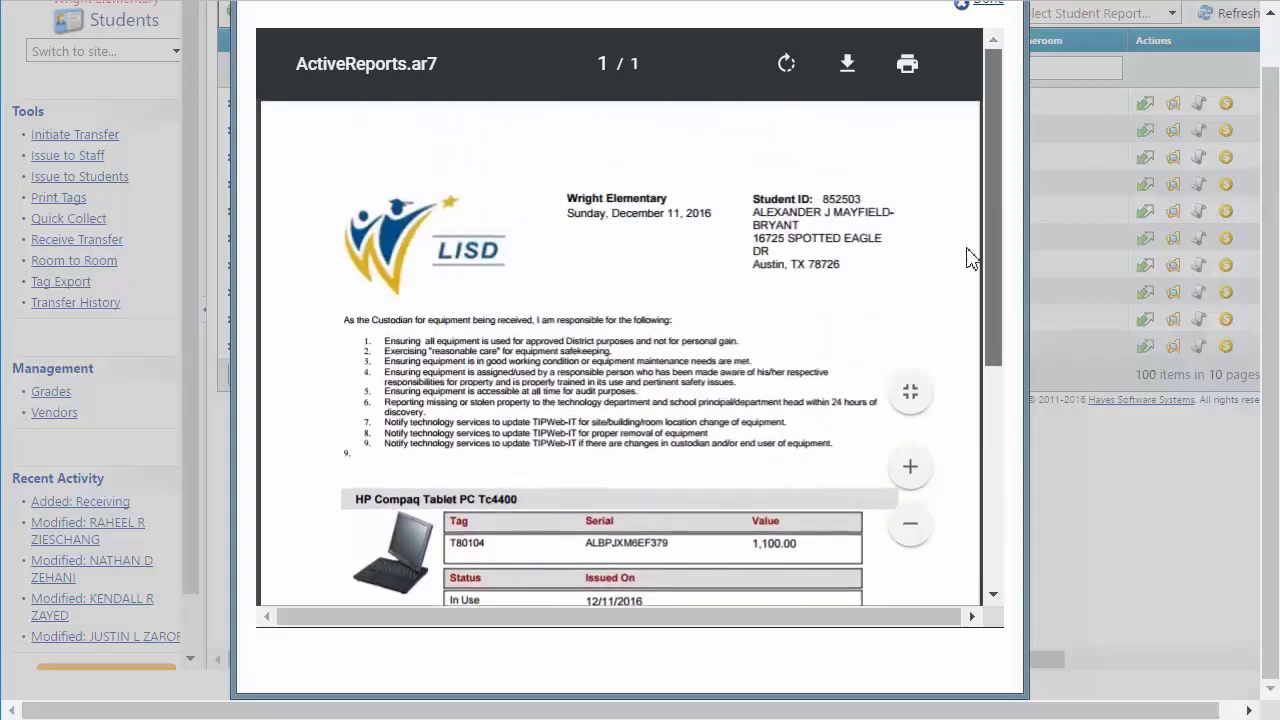
# - Copy the student's ID from the signed receipt, close Issue Inventory, and filter the student records by that ID
pyautogui.doubleClick(838, 198)
pyautogui.rightClick(838, 198)
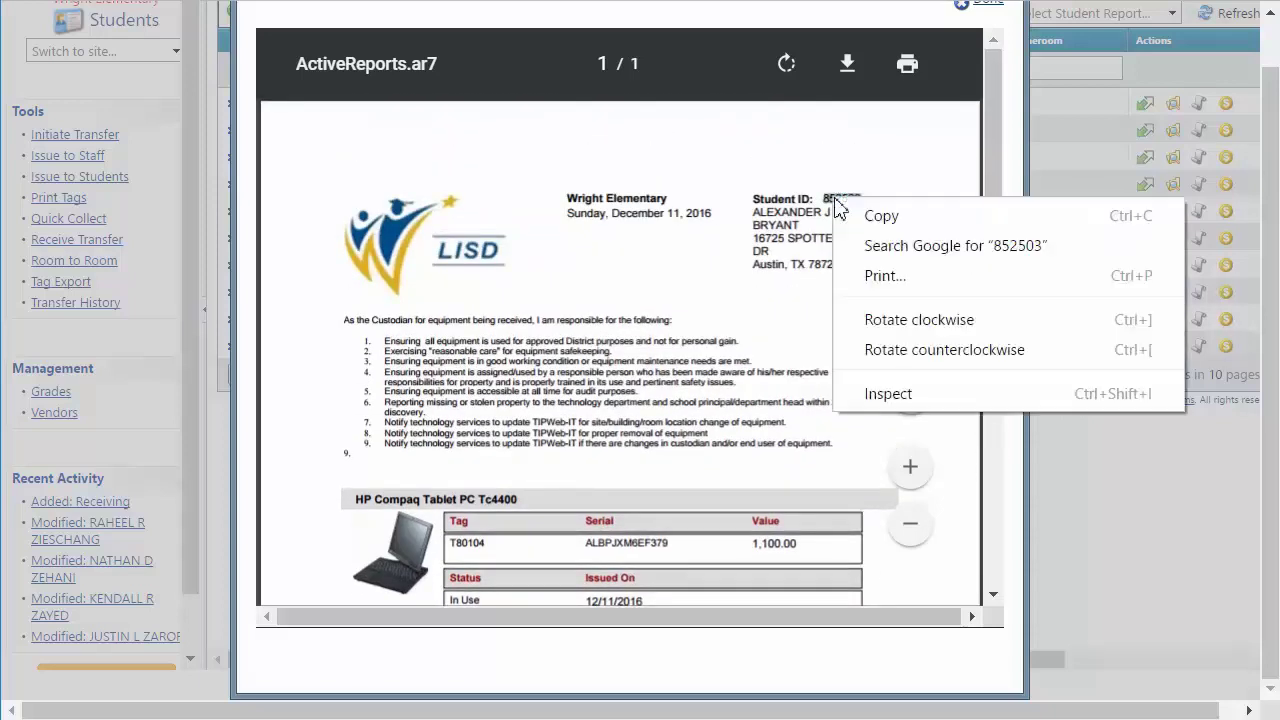
pyautogui.click(872, 212)
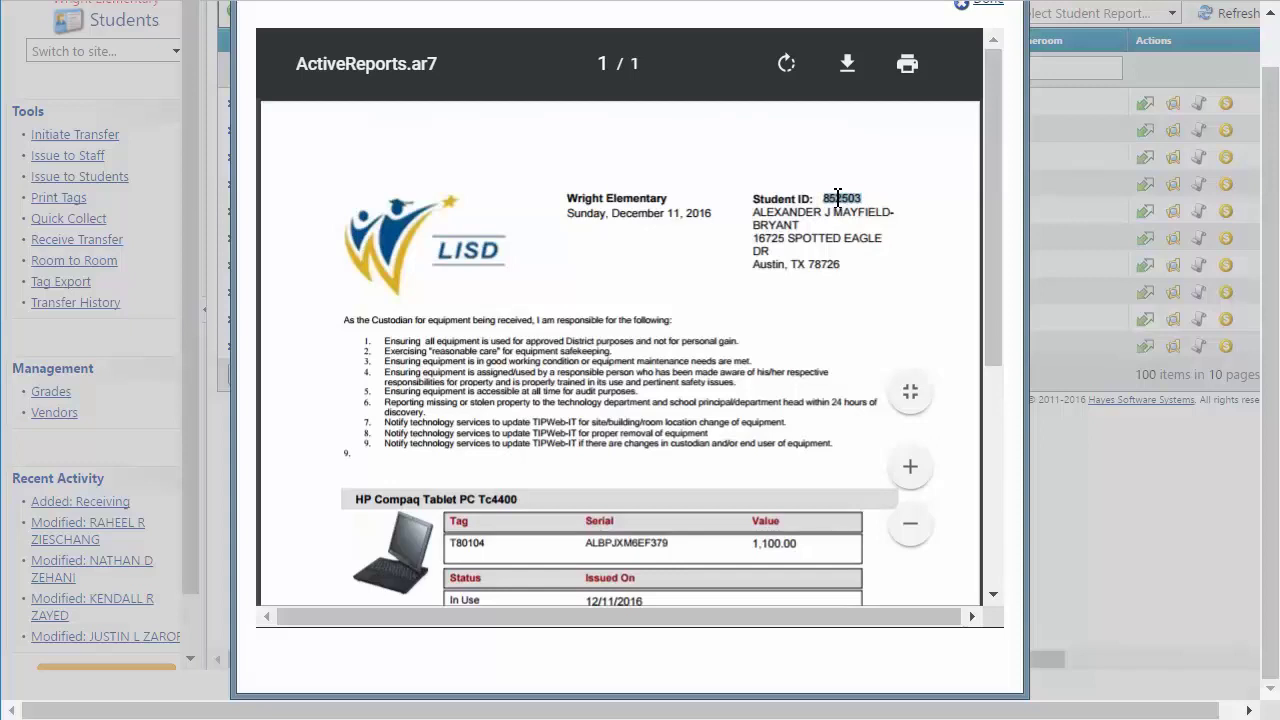
pyautogui.click(984, 6)
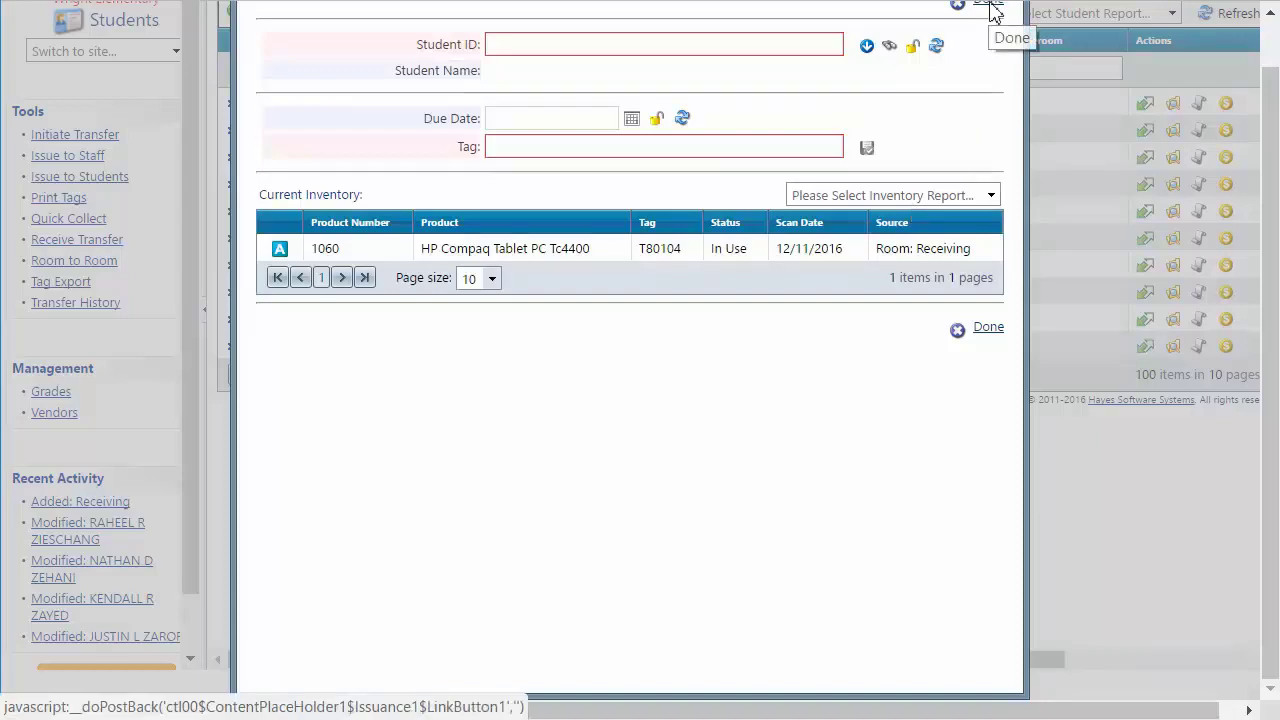
pyautogui.click(989, 5)
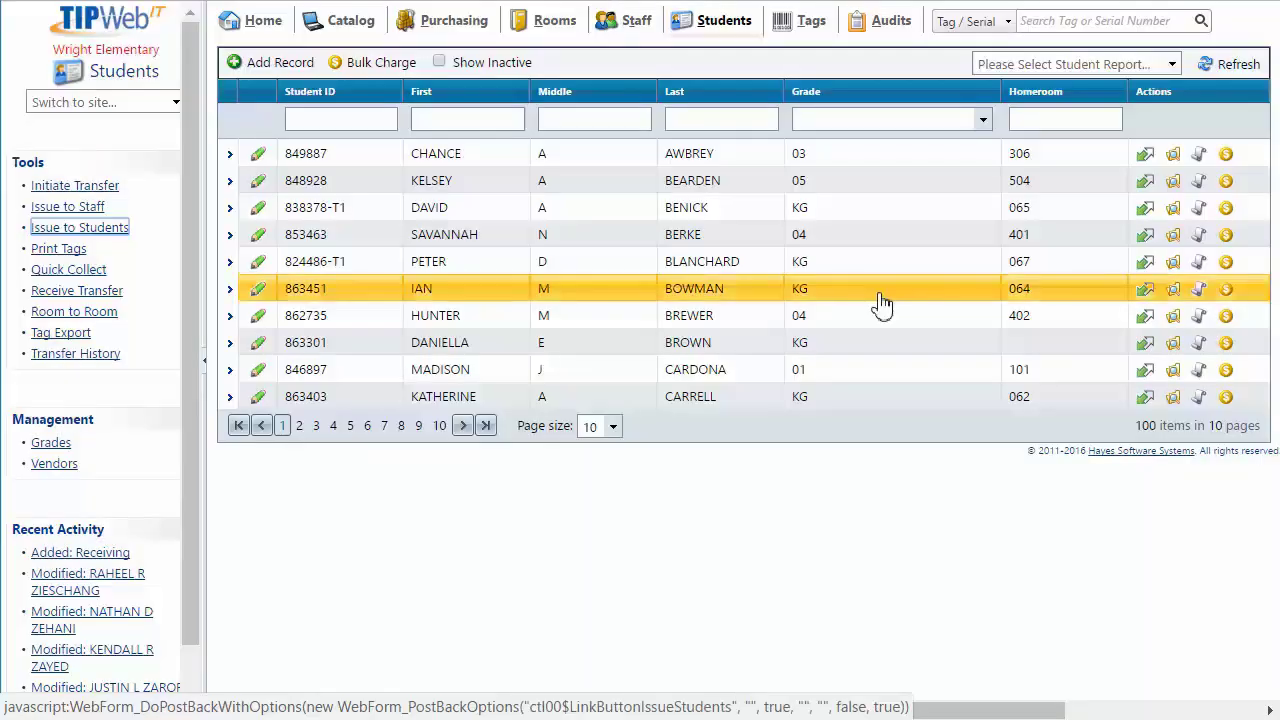
pyautogui.rightClick(319, 121)
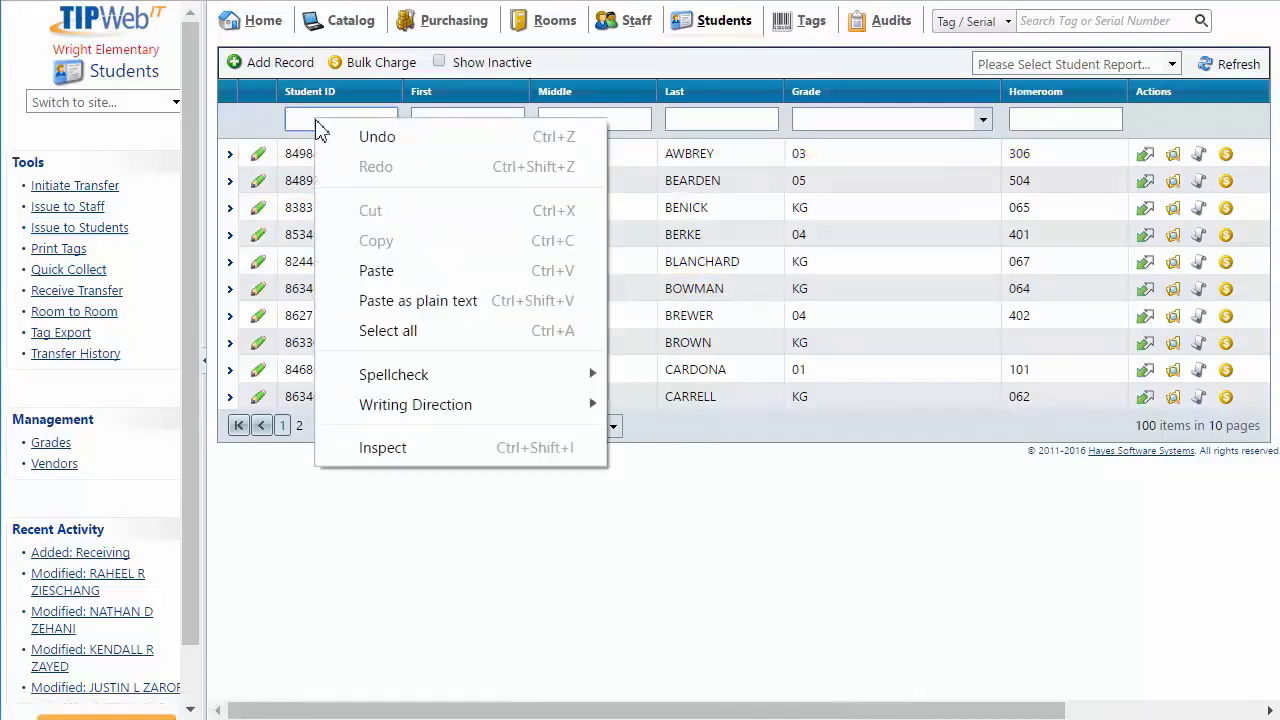
pyautogui.click(376, 270)
pyautogui.press('Return')
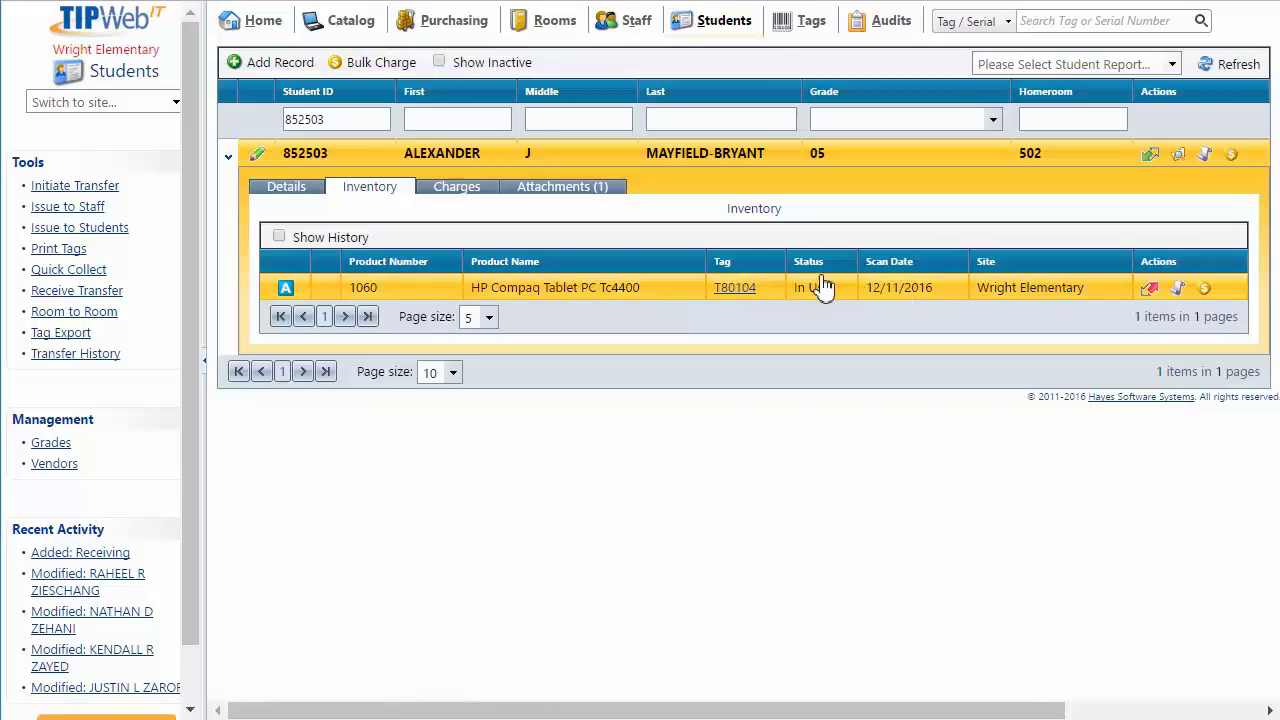
# - Open the Full Distribution Receipt PDF attached to the student's record, examine its signature and date, and close it
pyautogui.click(549, 196)
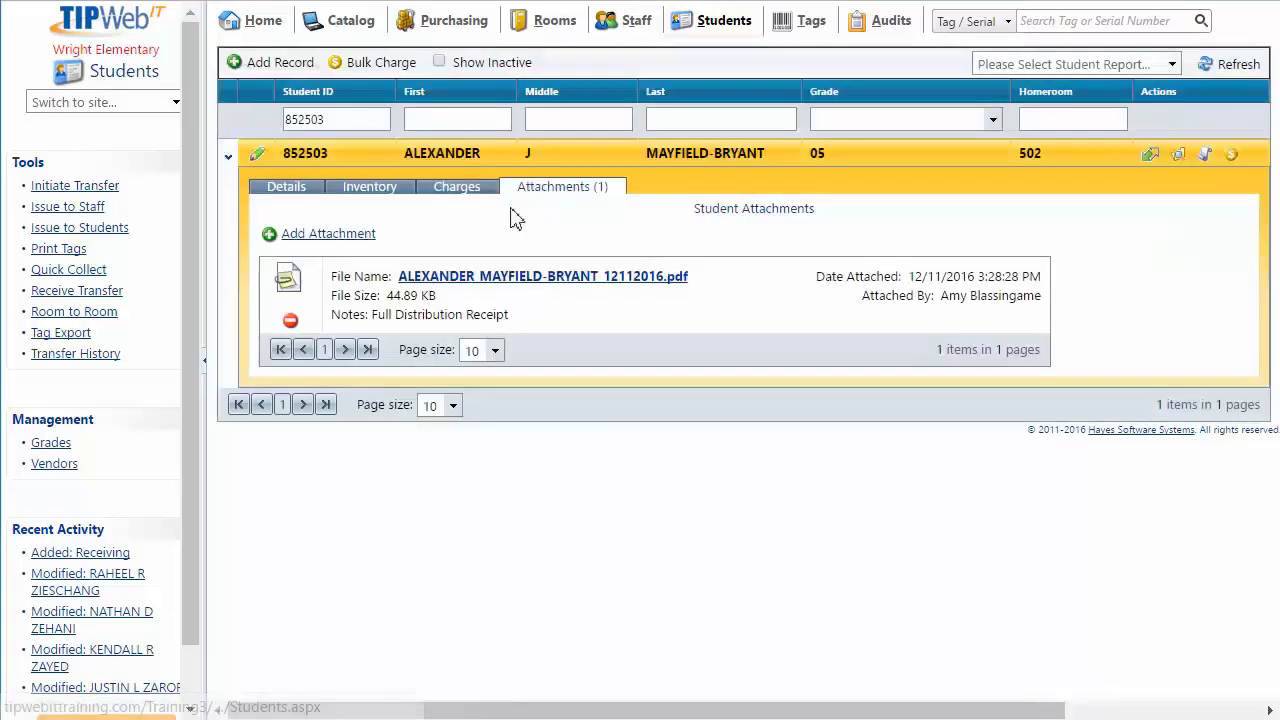
pyautogui.click(493, 285)
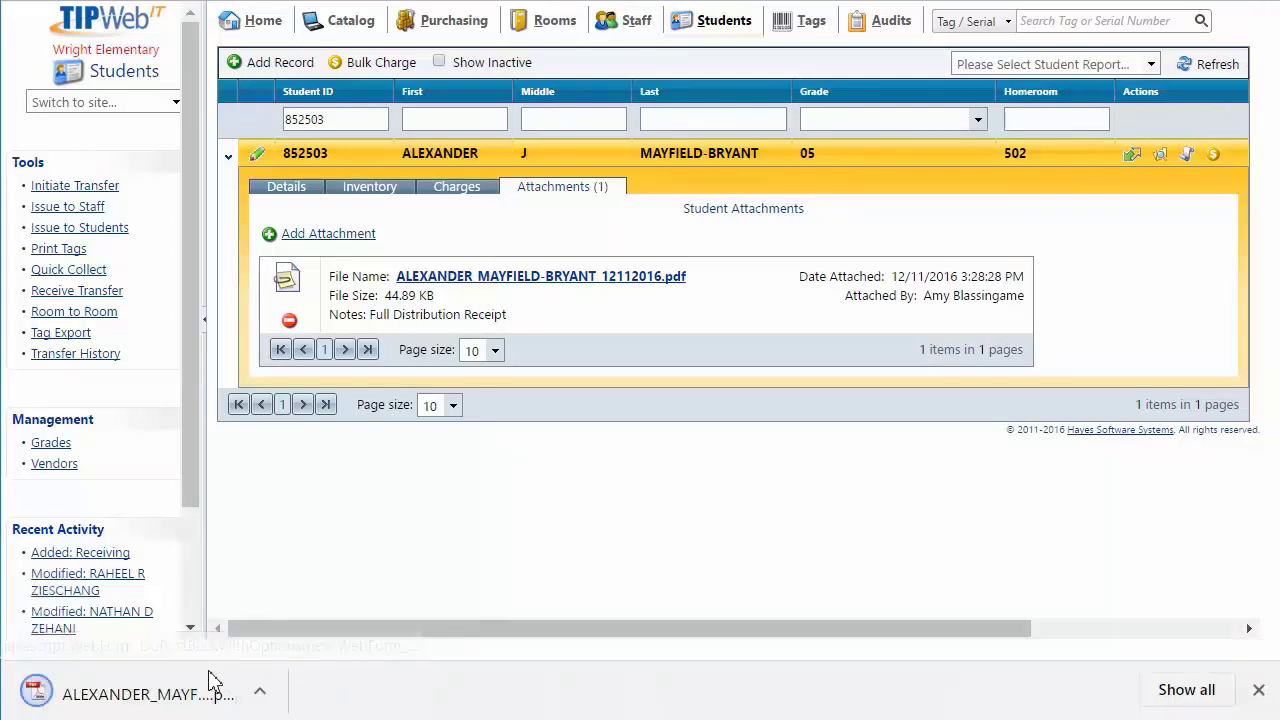
pyautogui.click(212, 682)
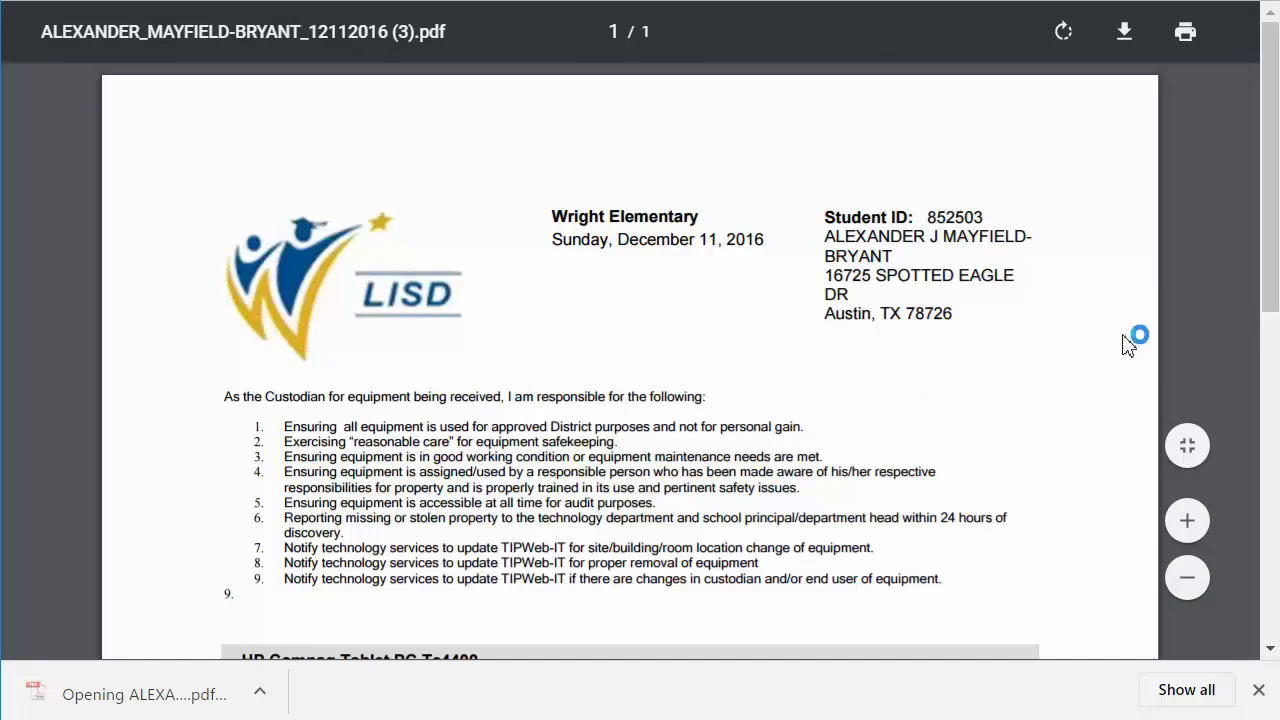
pyautogui.moveTo(1266, 277); pyautogui.dragTo(1247, 558)
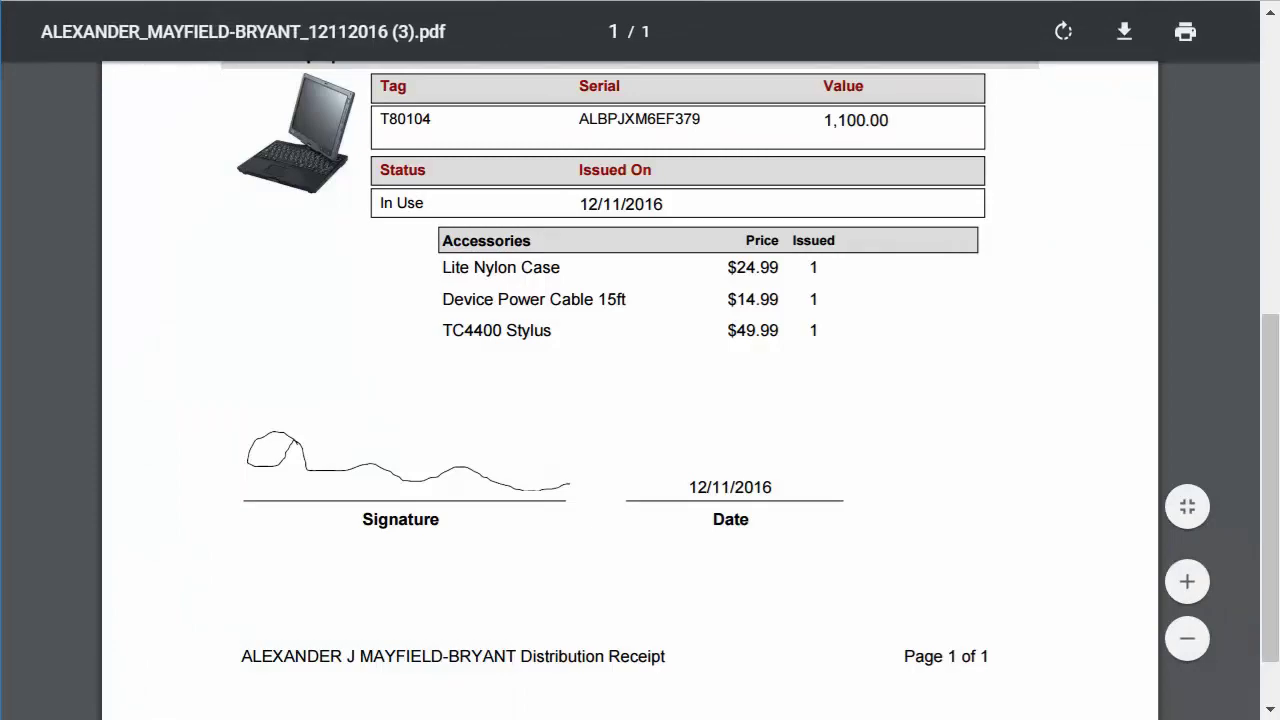
pyautogui.hotkey('ctrl', 'w')
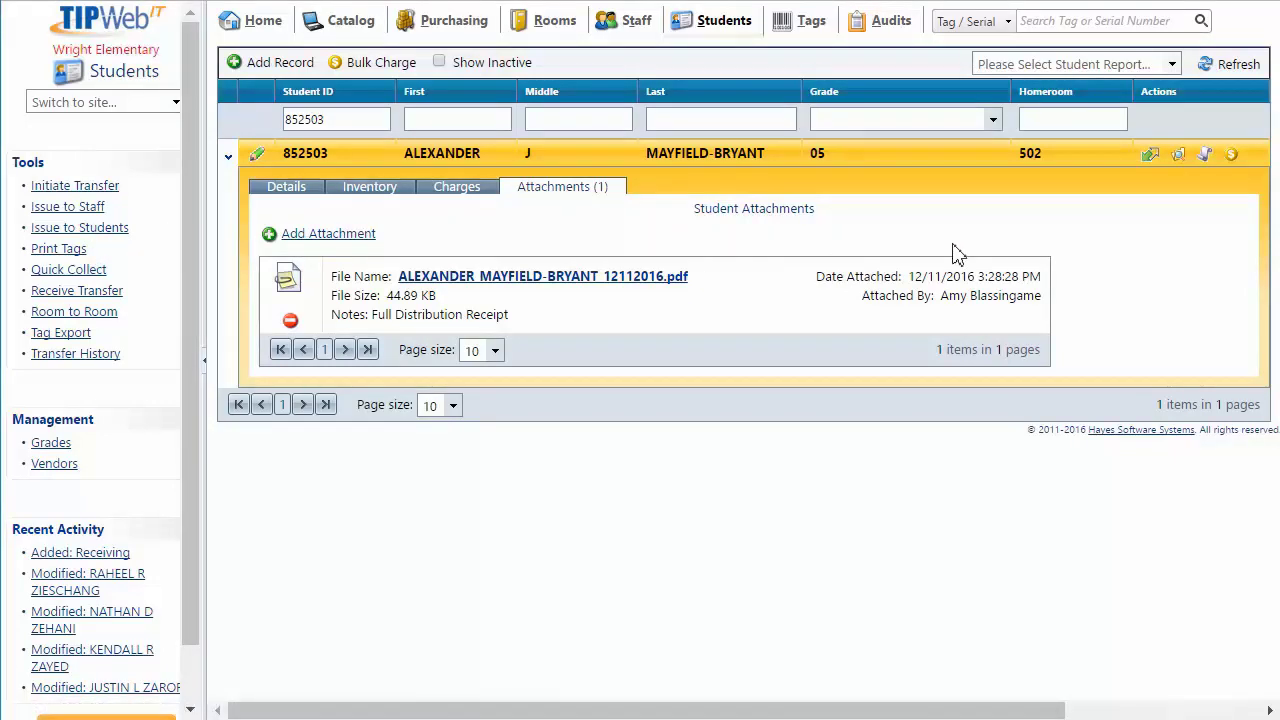
# - Look through the report types offered for students and for staff, ending in the staff records
pyautogui.click(1101, 66)
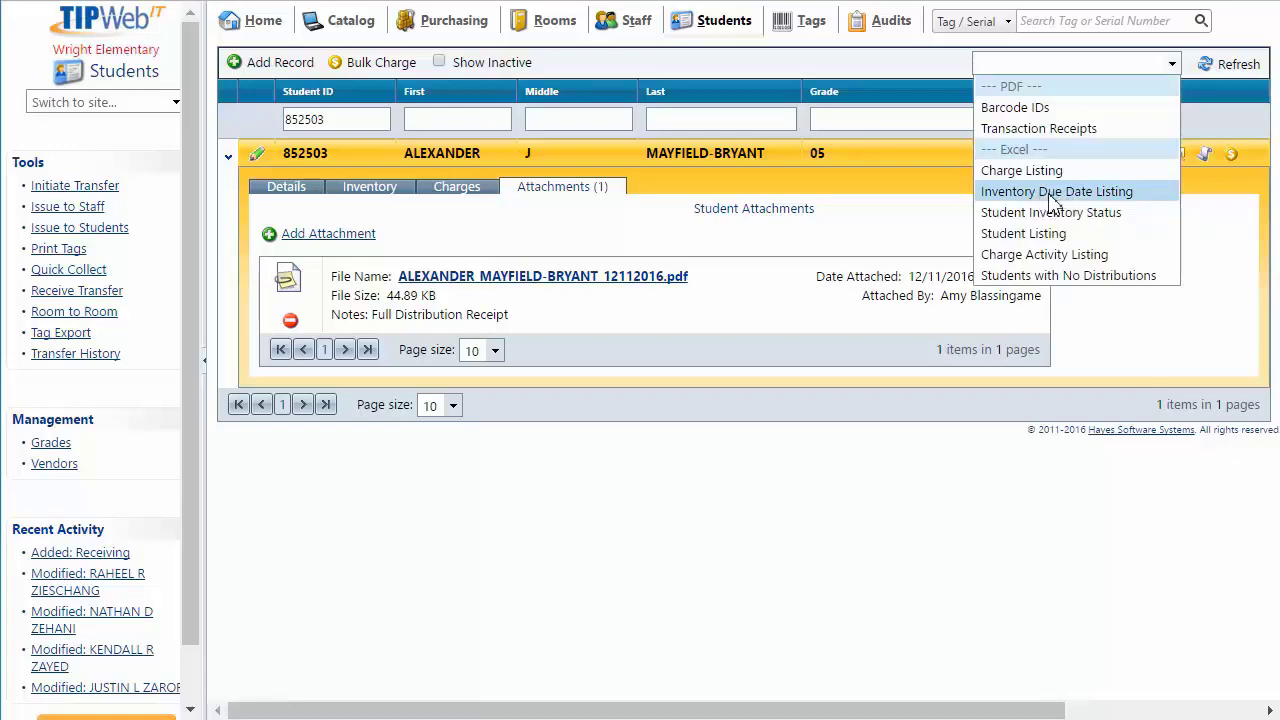
pyautogui.click(272, 28)
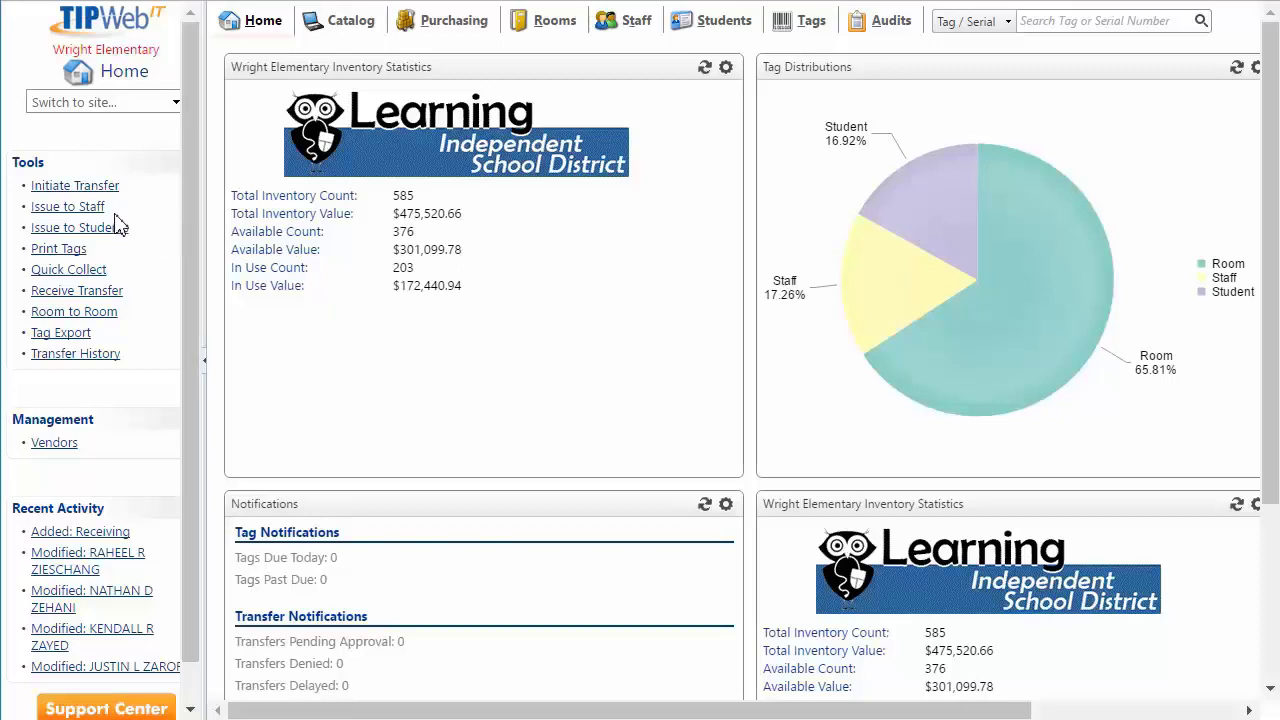
pyautogui.click(104, 210)
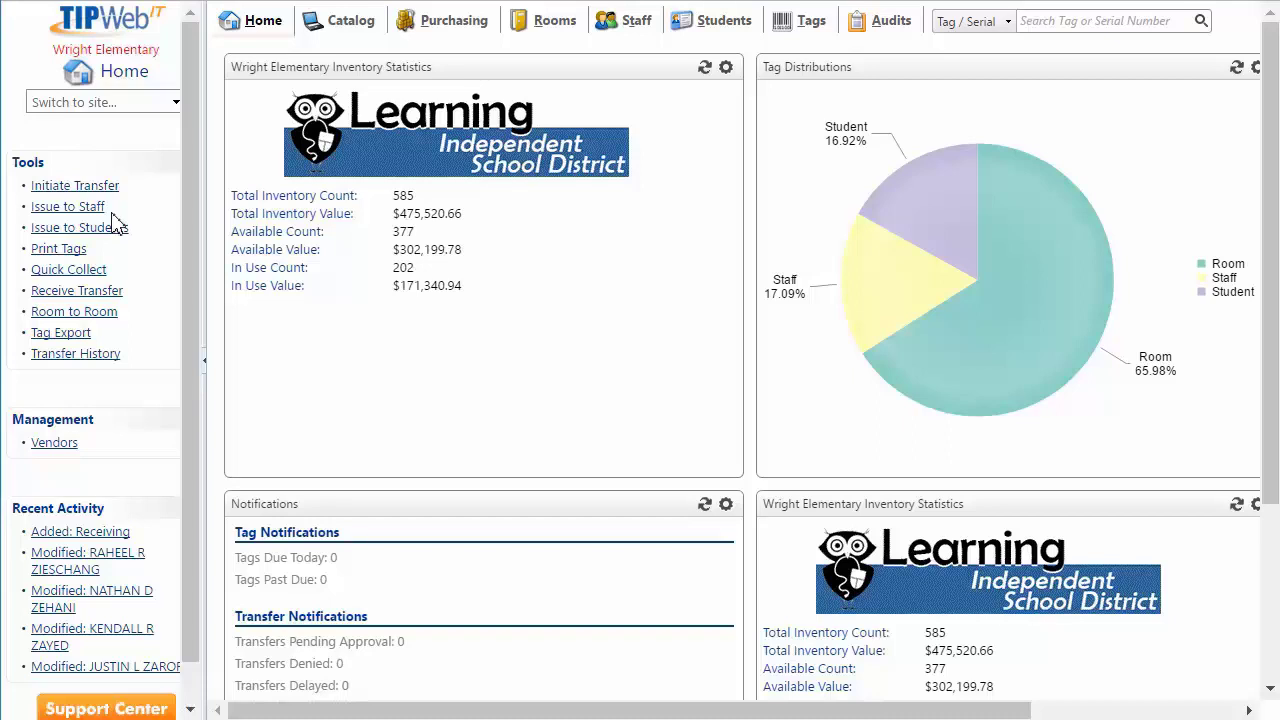
pyautogui.click(636, 22)
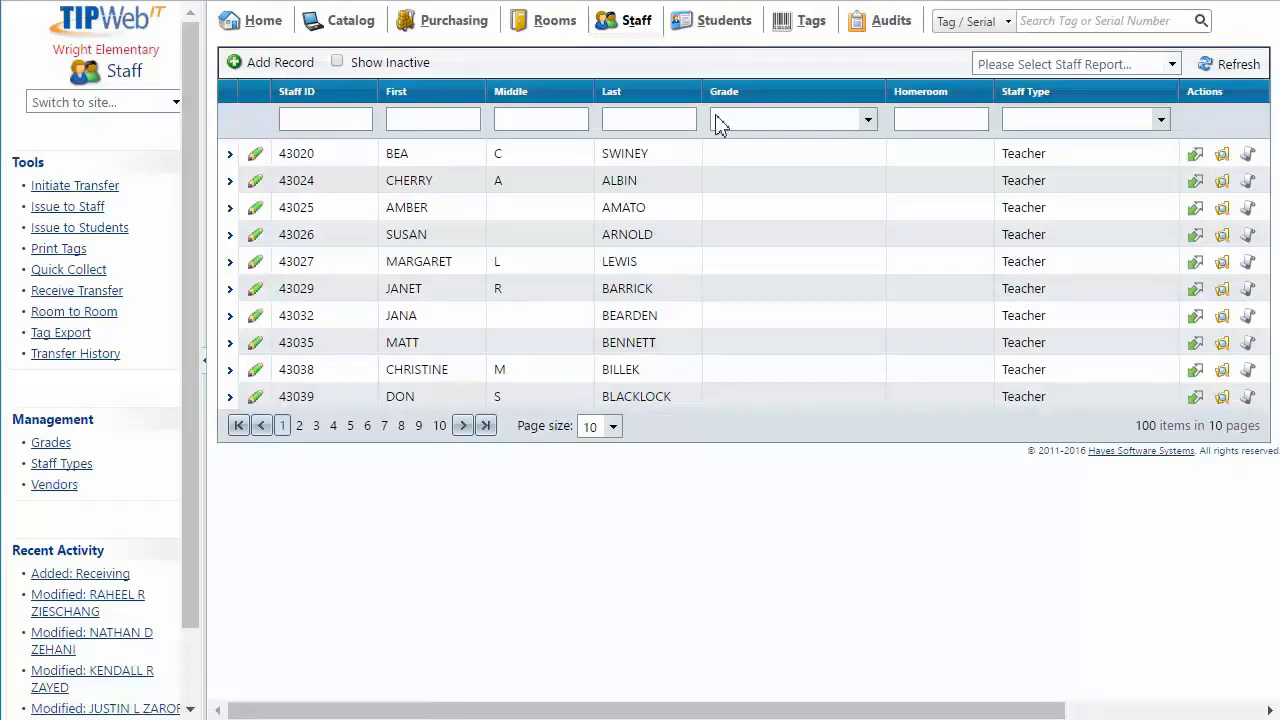
pyautogui.click(1123, 70)
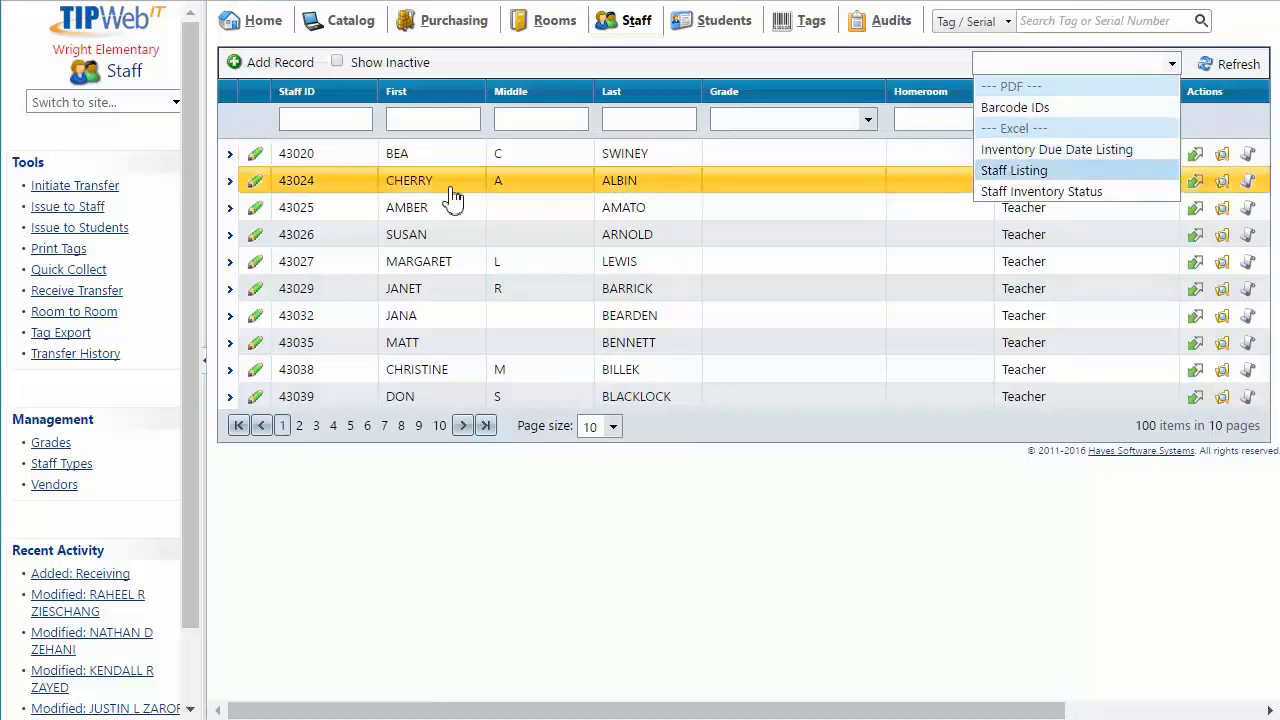
# - Issue the item tagged T80110 to a staff member by staff ID with no due date, and check the available receipt types
pyautogui.click(93, 213)
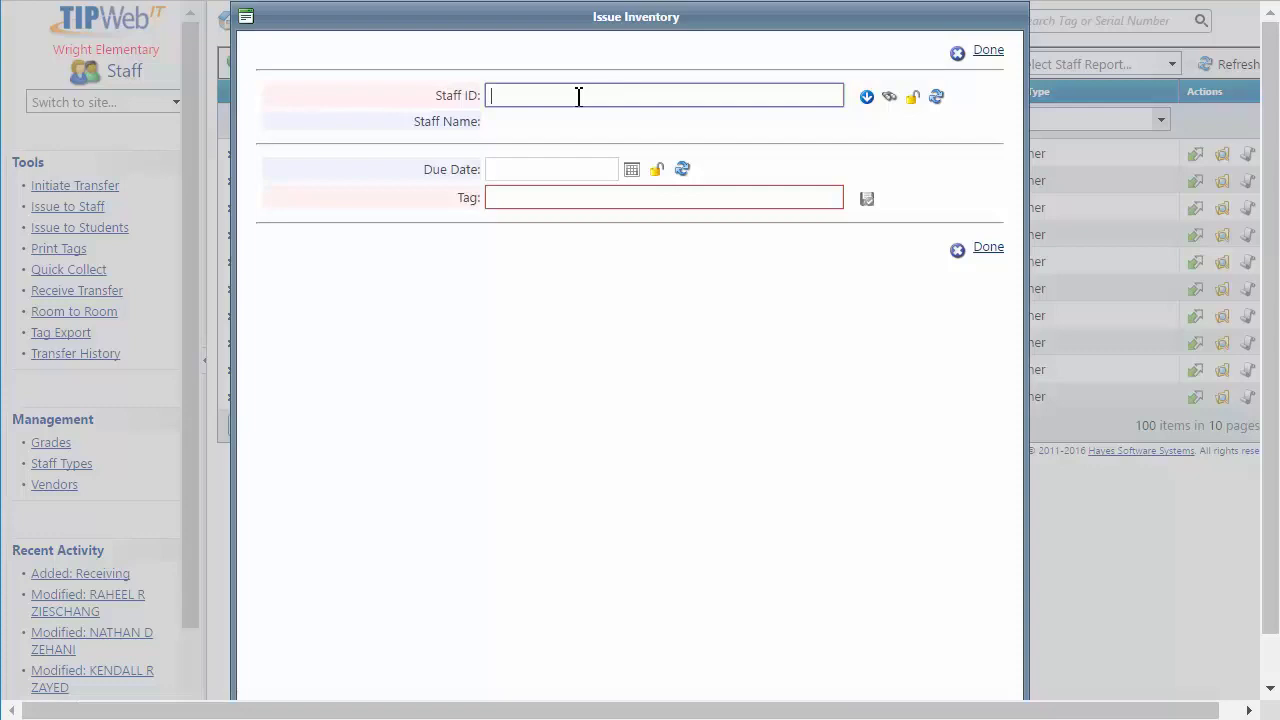
pyautogui.write('43192')
pyautogui.press('Return')
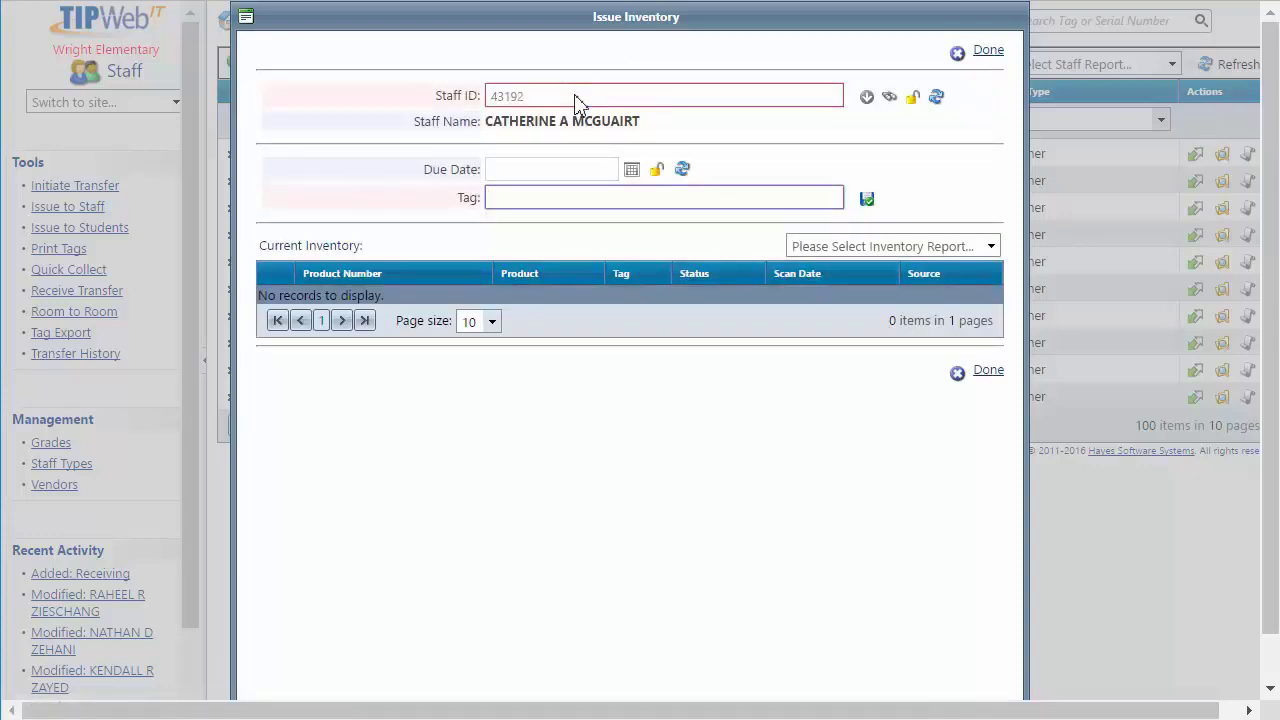
pyautogui.write('T80110')
pyautogui.press('Return')
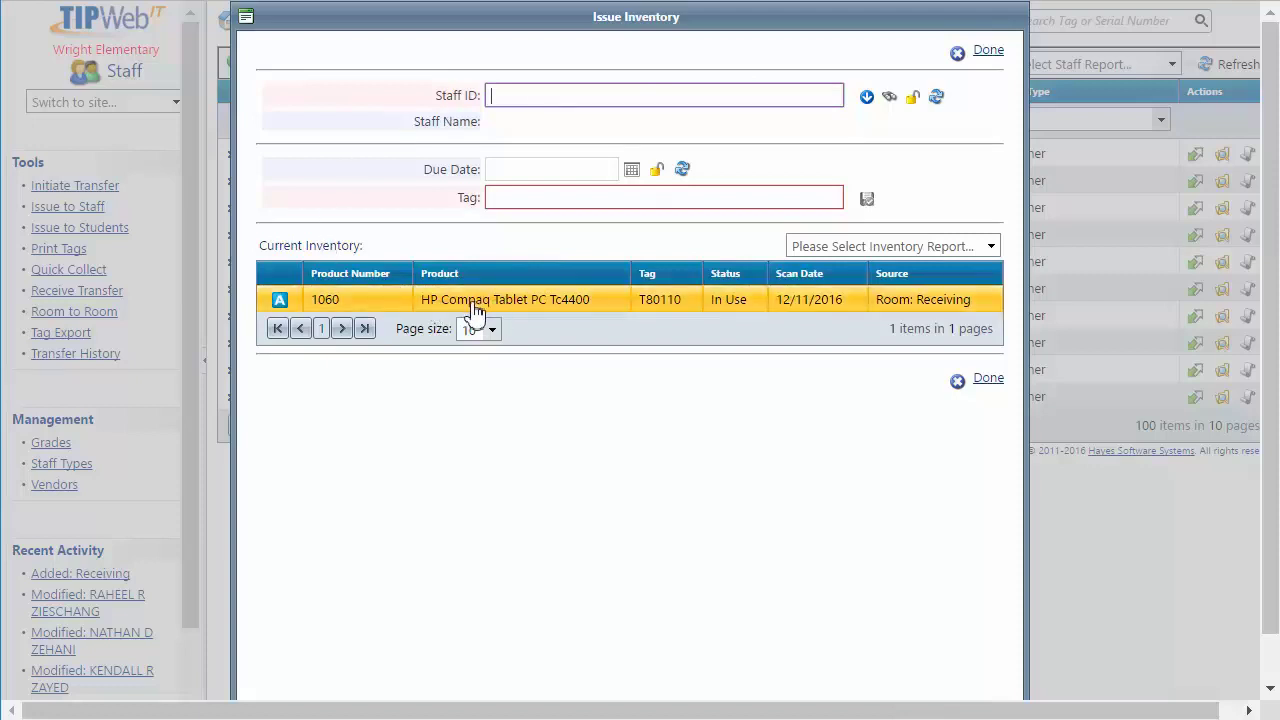
pyautogui.click(990, 248)
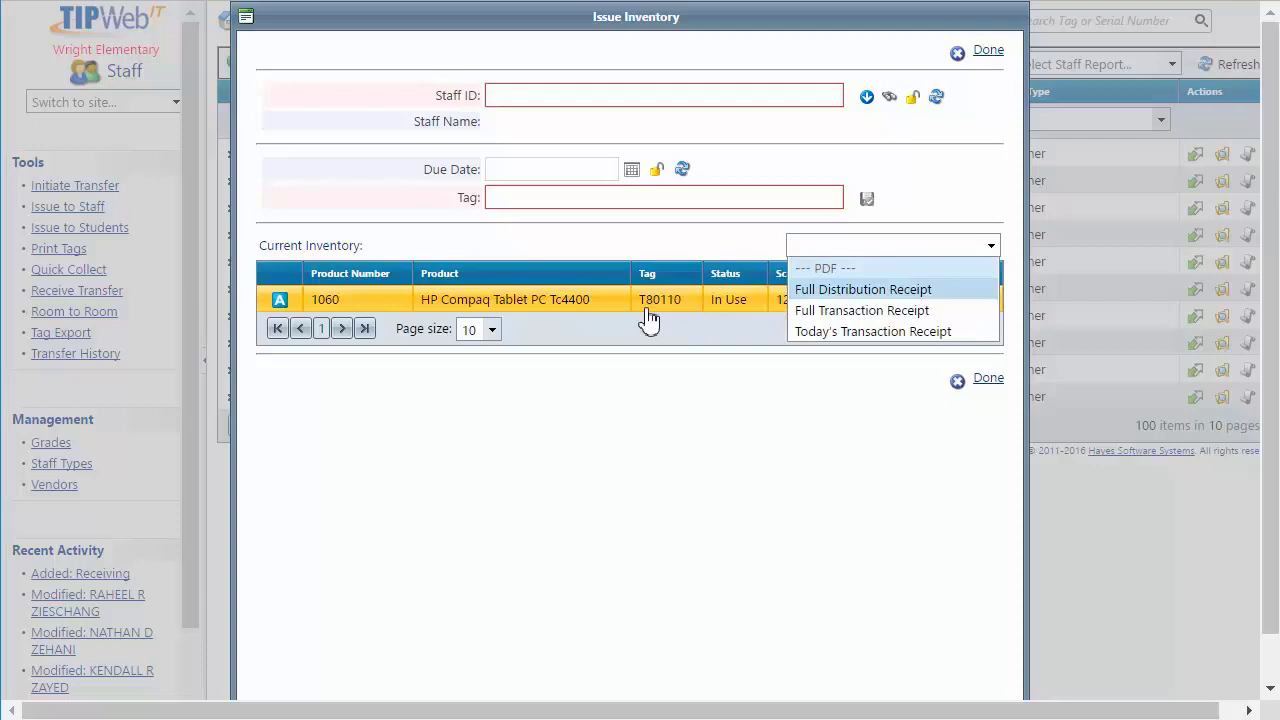
pyautogui.click(360, 222)
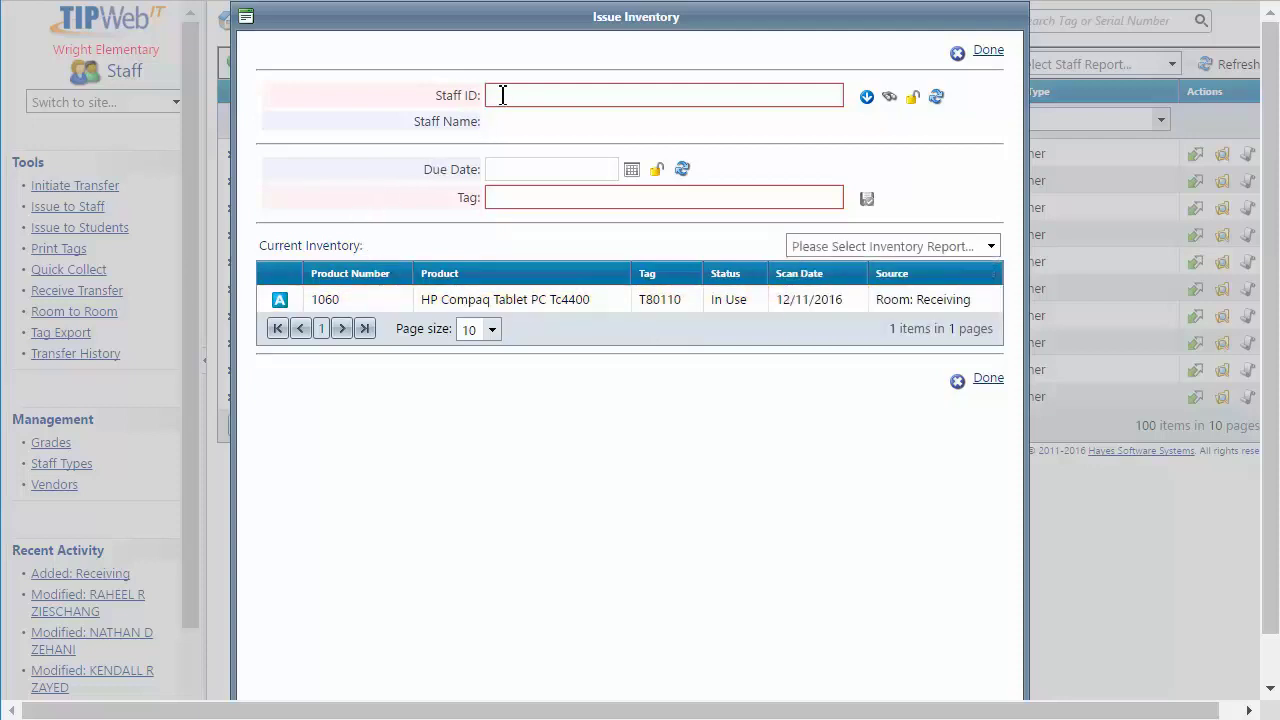
# - Transfer tag T80110 to a second staff member by entering that person's staff ID, and confirm the transfer with its listed accessories
pyautogui.click(498, 96)
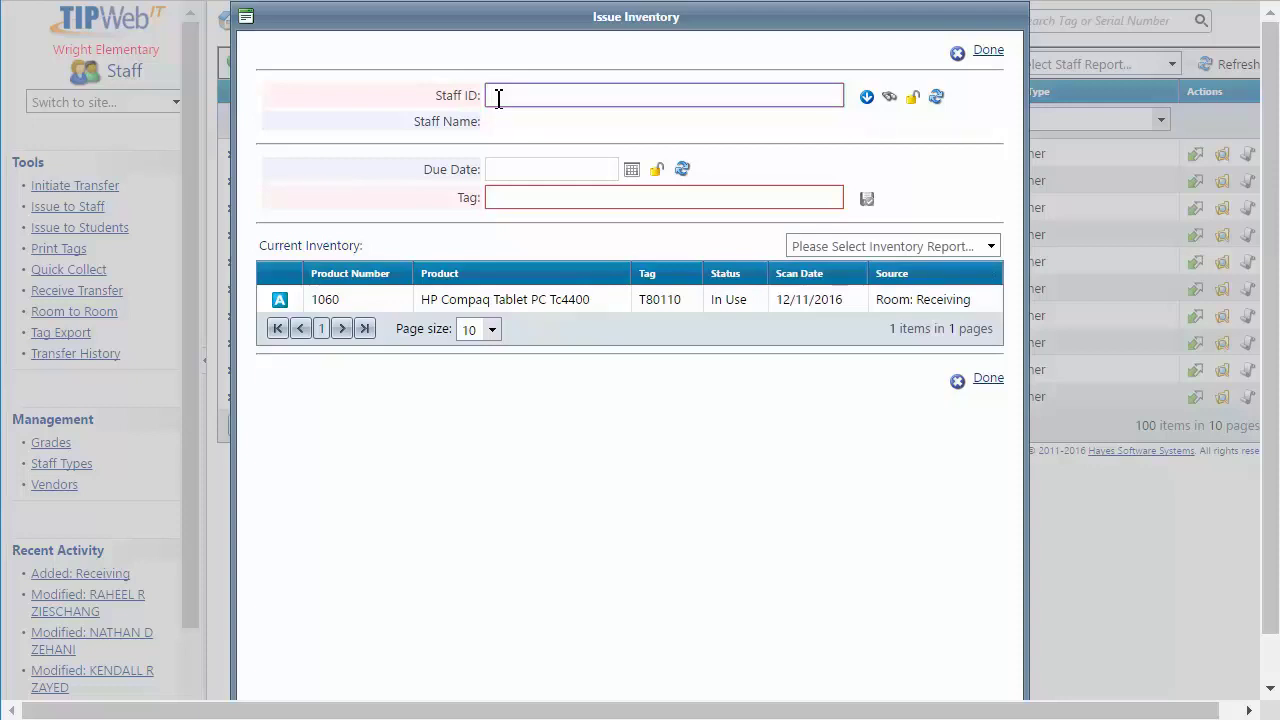
pyautogui.write('43197')
pyautogui.press('Return')
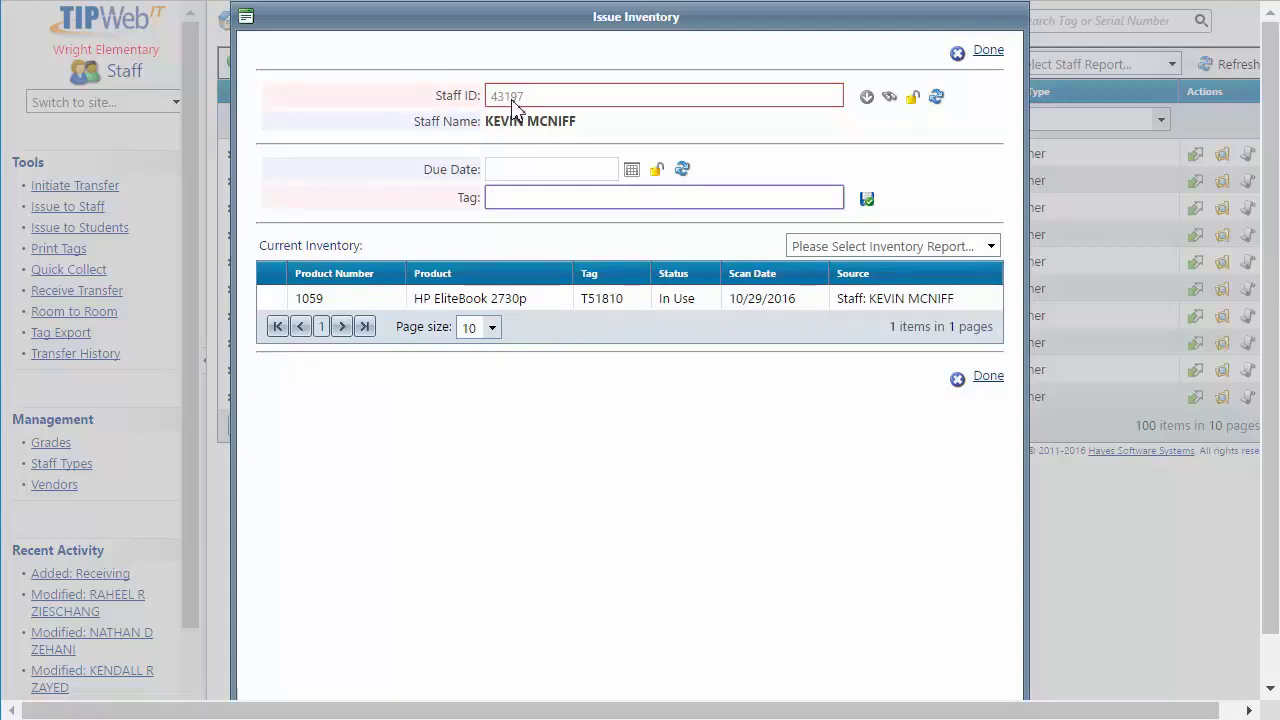
pyautogui.write('T80110')
pyautogui.press('Return')
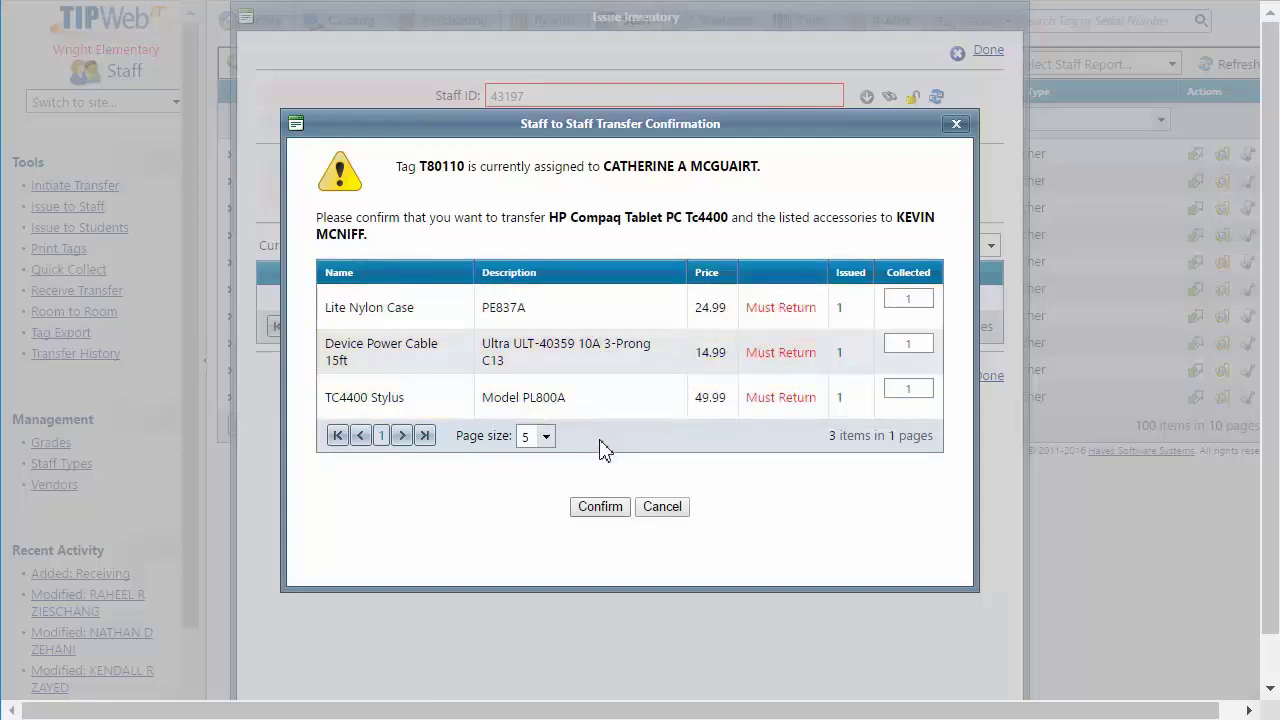
pyautogui.click(603, 510)
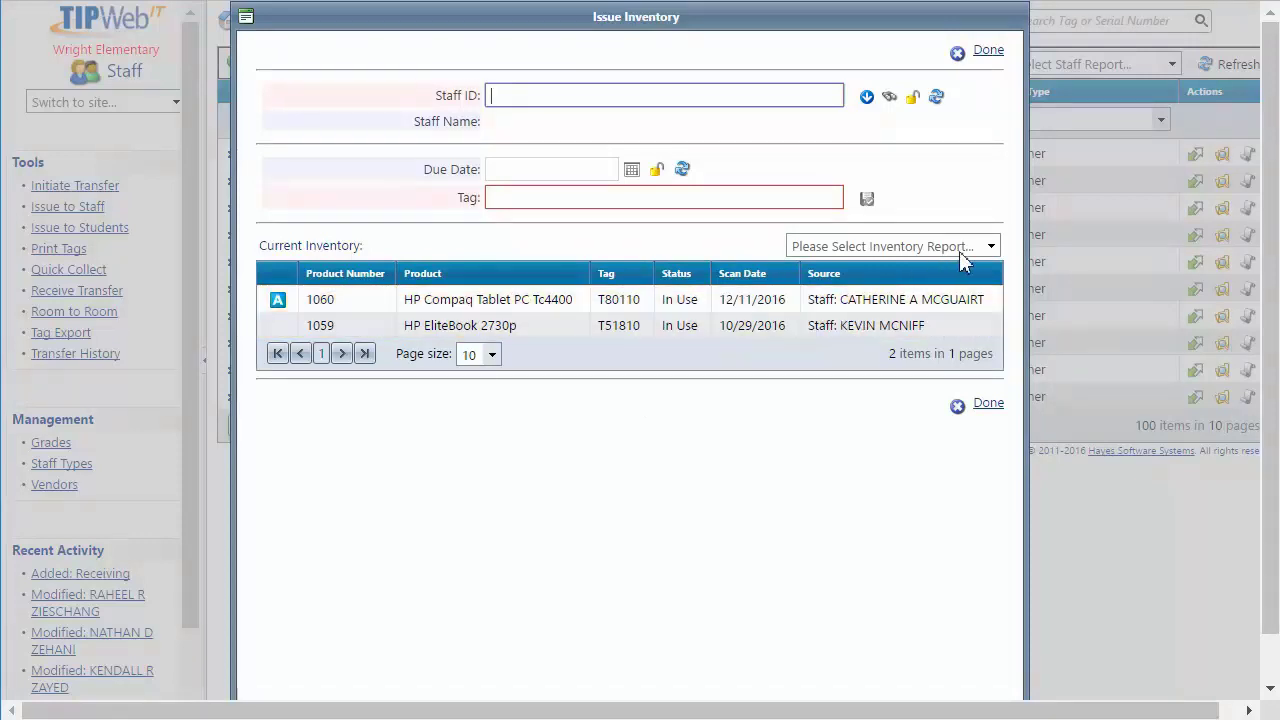
# - Generate the Full Distribution Receipt for the second staff member, review its issued items, and return to the staff records
pyautogui.click(990, 248)
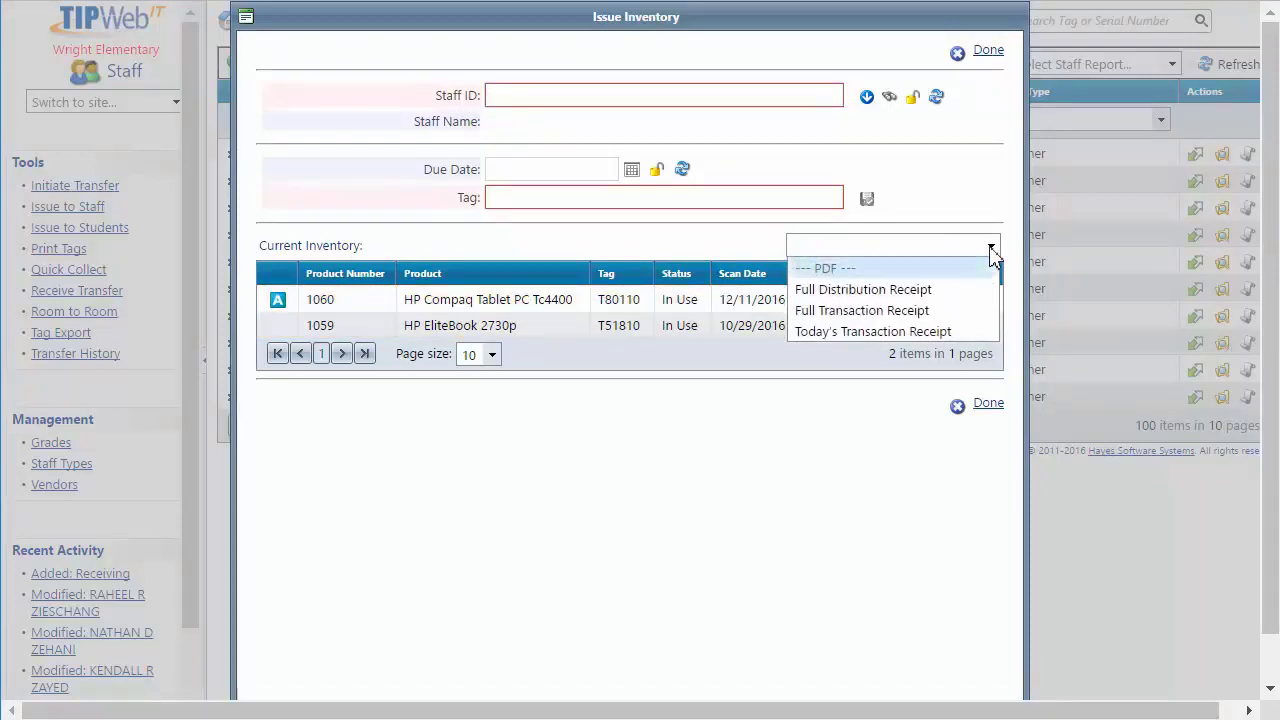
pyautogui.click(870, 289)
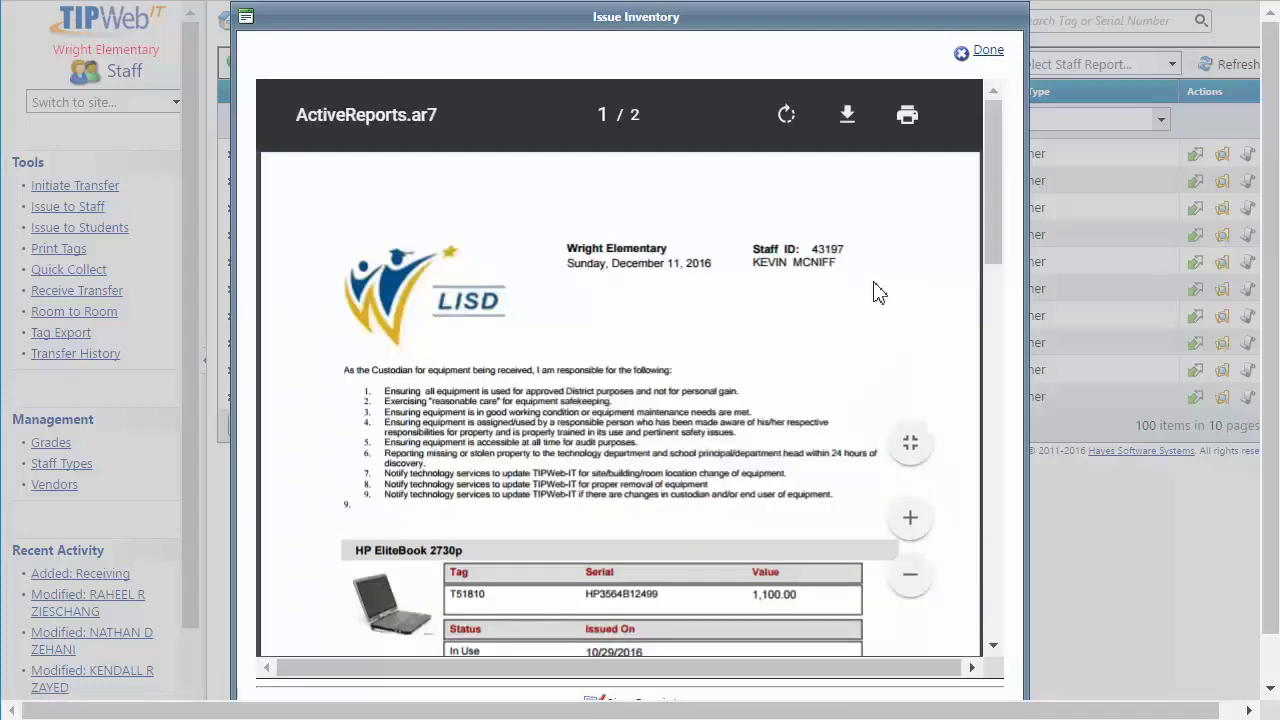
pyautogui.moveTo(989, 245); pyautogui.dragTo(995, 288)
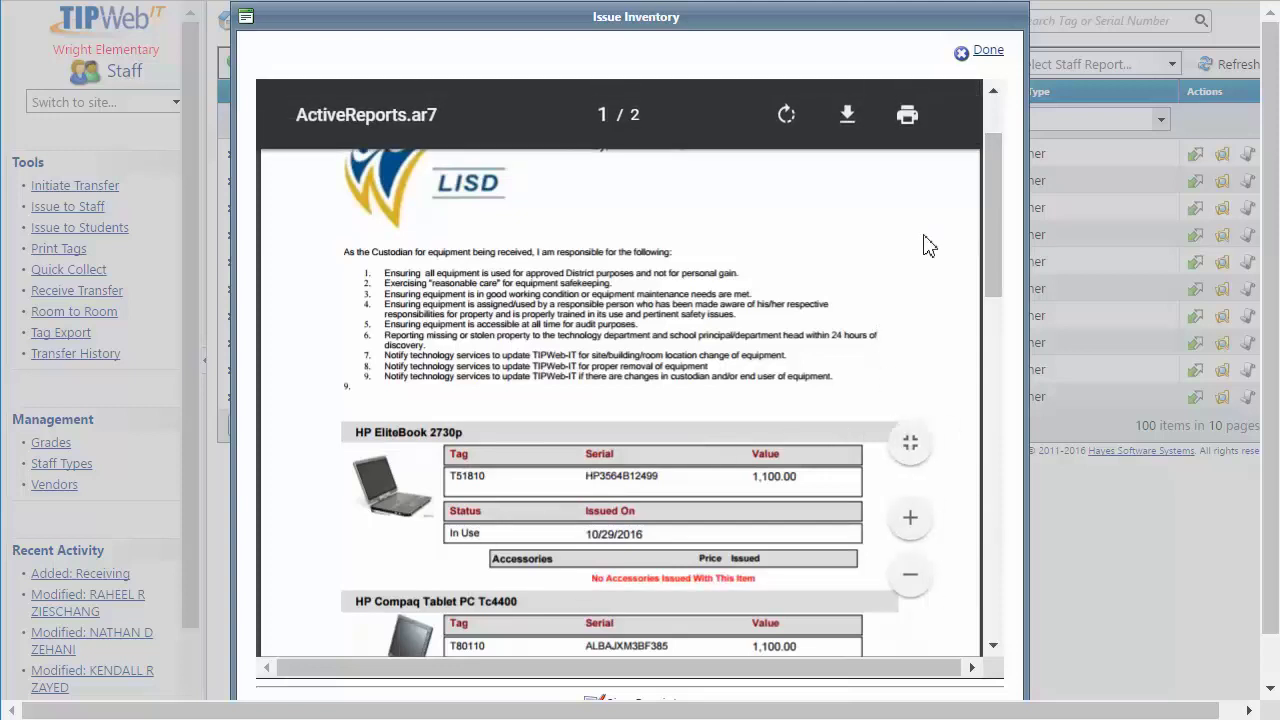
pyautogui.click(986, 60)
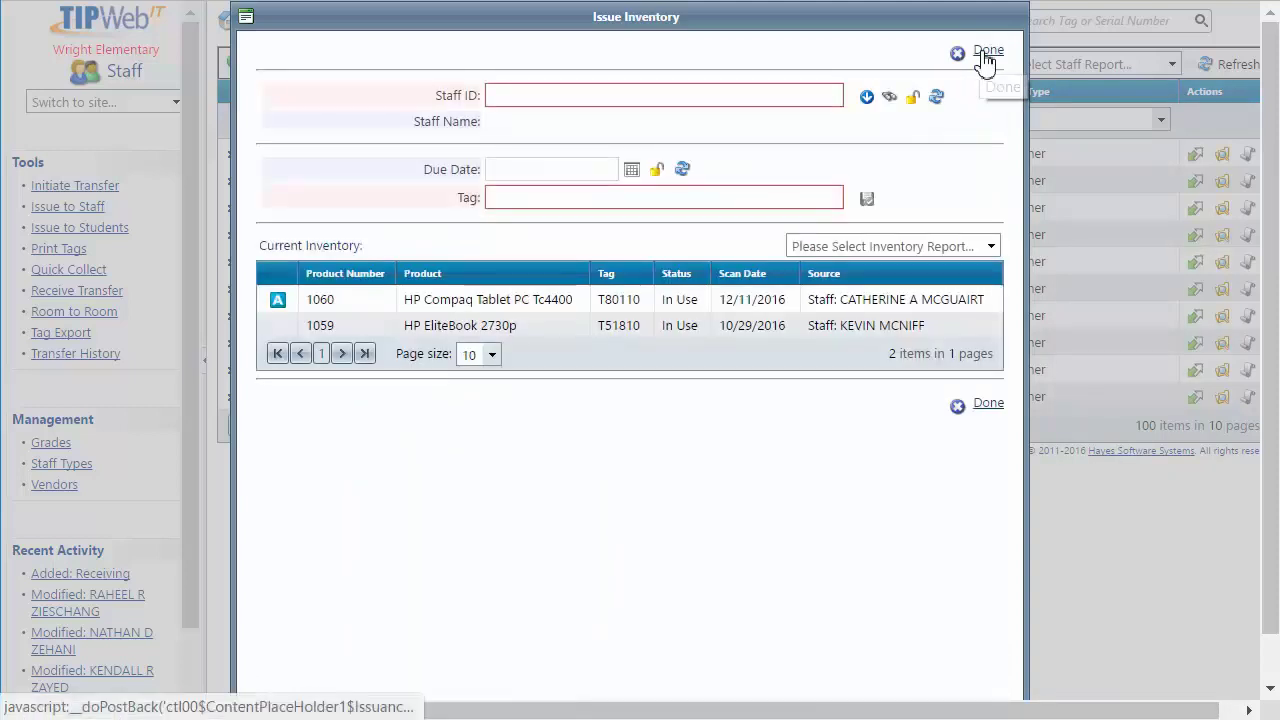
pyautogui.click(986, 55)
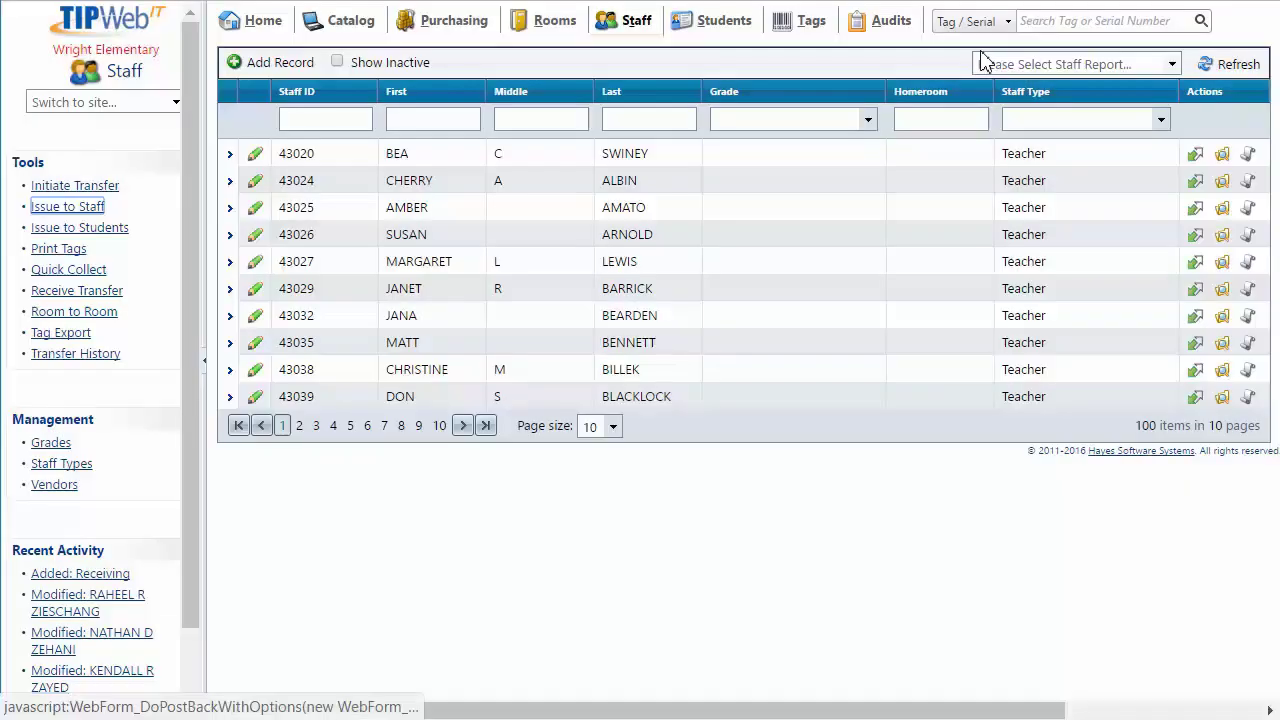